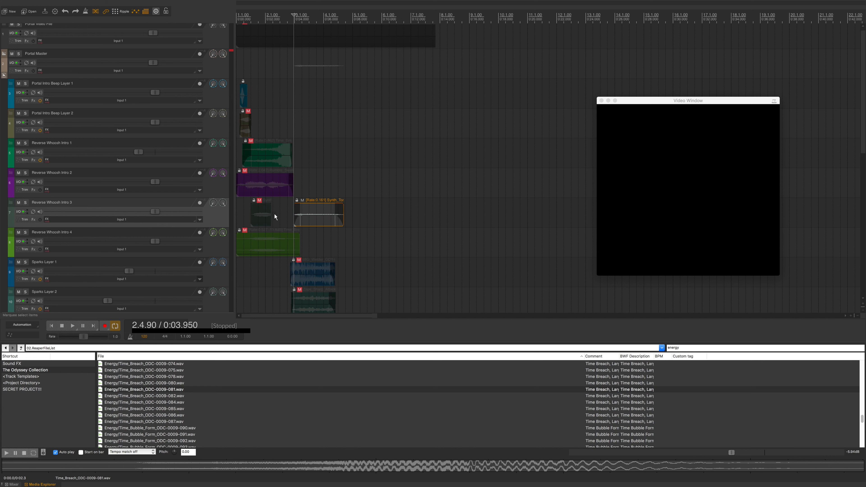
# Stretch the Reverse Whoosh Intro 3 synth item across the intro with about +1.91 dB gain, checking it in playback from the start
pyautogui.click(261, 222)
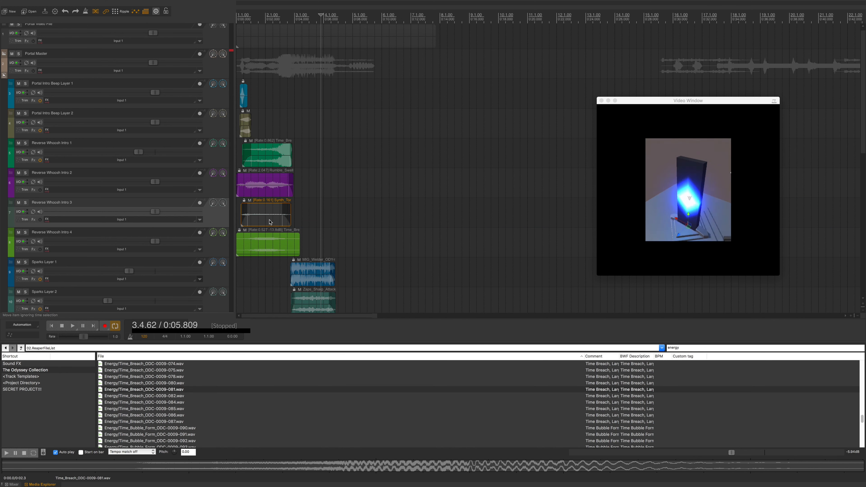
pyautogui.press('Home')
pyautogui.press('space')
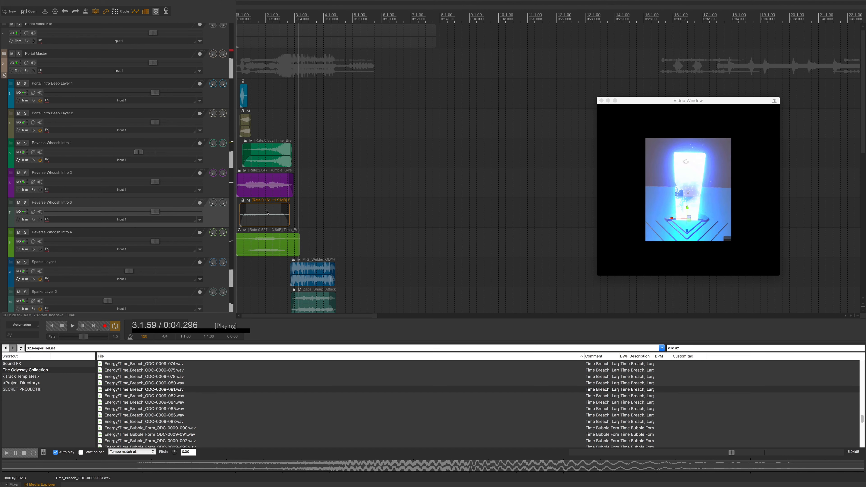
pyautogui.press('space')
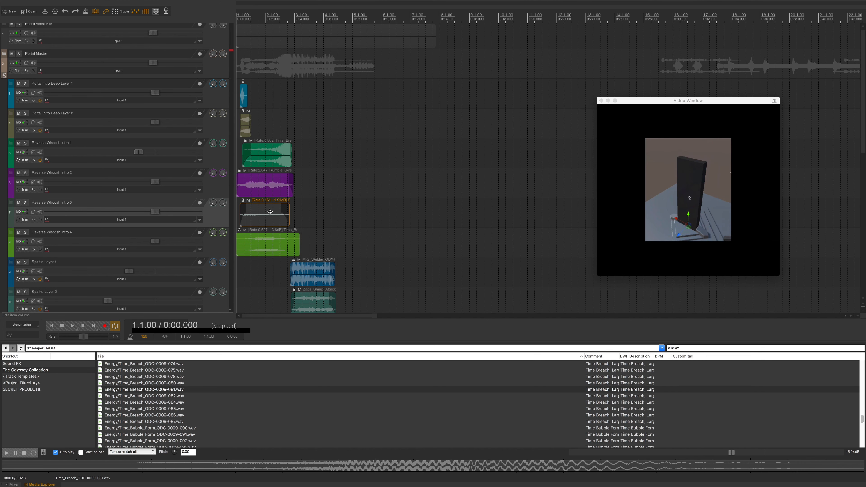
# Add ReaPitch to the Reverse Whoosh Intro 3 track and lower its full-range shift to about -14 semitones while playing the intro
pyautogui.press('super+m')
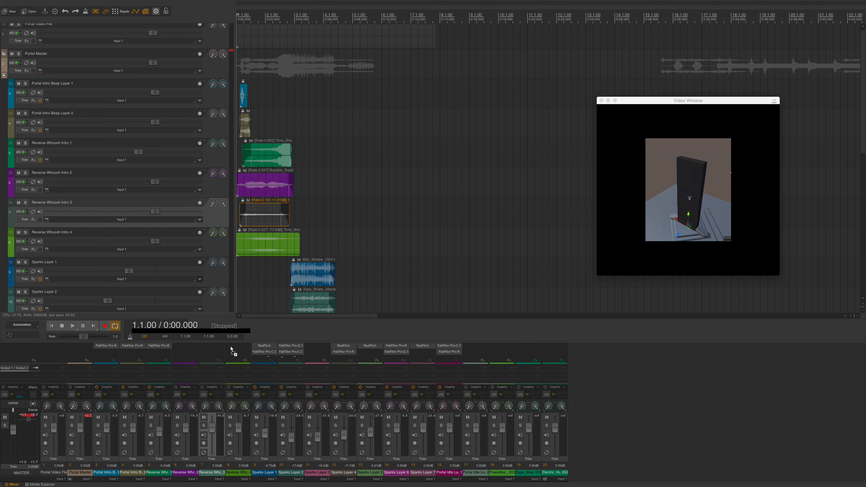
pyautogui.moveTo(231, 349); pyautogui.dragTo(215, 350)
pyautogui.press('space')
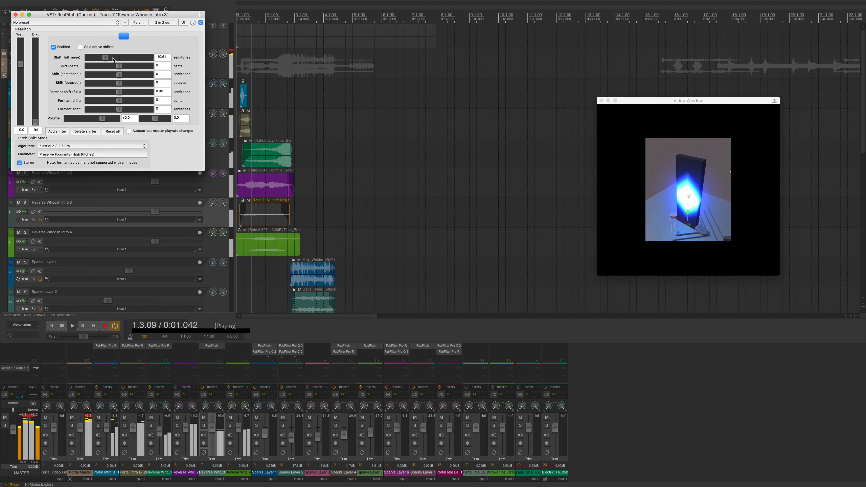
pyautogui.moveTo(113, 59); pyautogui.dragTo(102, 60)
pyautogui.press('space')
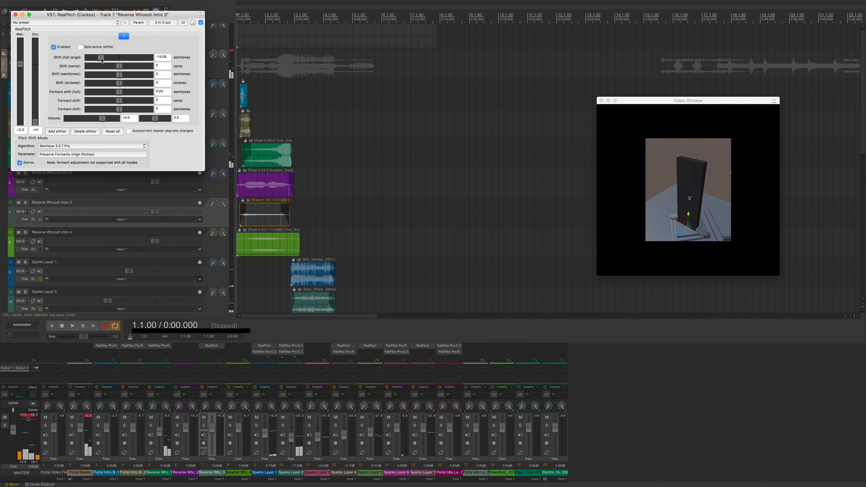
pyautogui.click(15, 16)
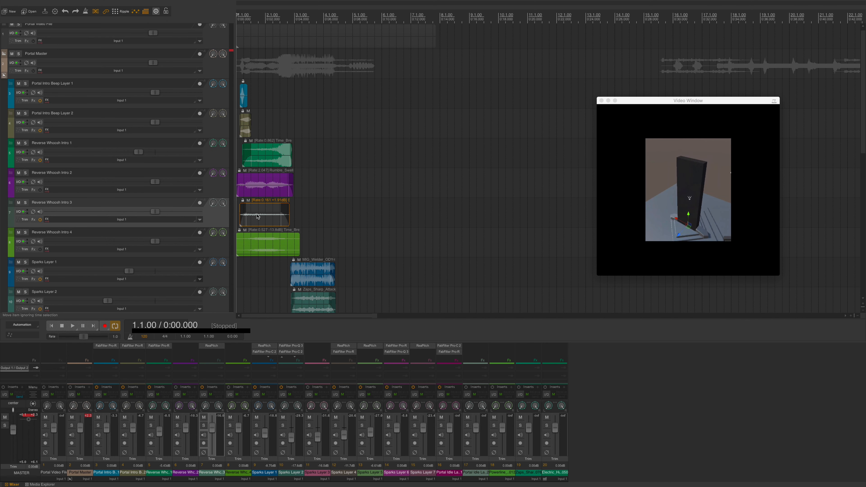
# Show the ReaPitch full-range shift envelope on Reverse Whoosh Intro 3 and draw a rising pitch curve across the item
pyautogui.press('e')
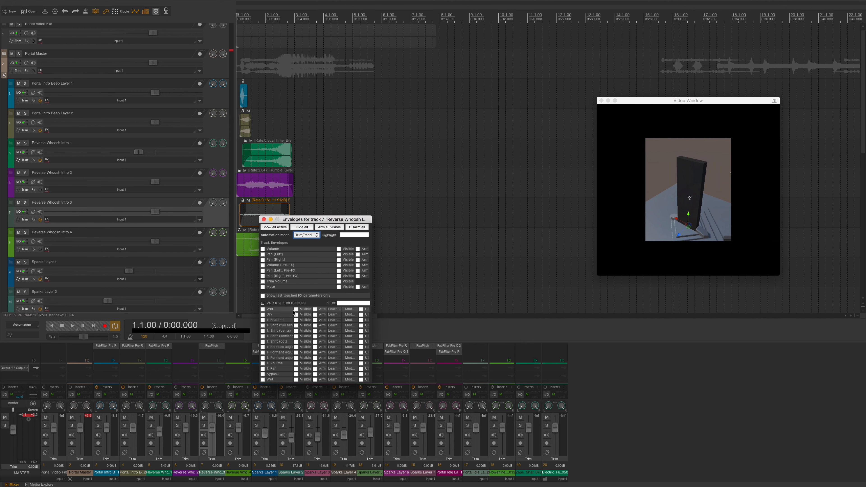
pyautogui.click(262, 326)
pyautogui.click(264, 219)
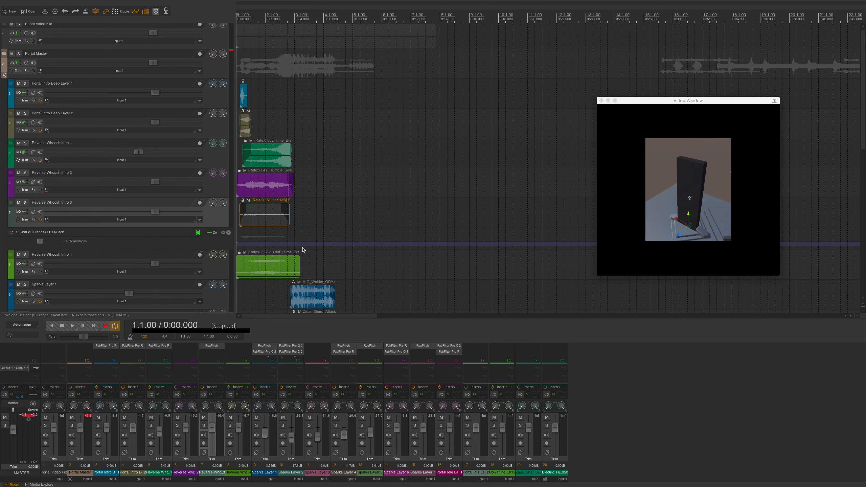
pyautogui.rightClick(264, 225)
pyautogui.click(261, 239)
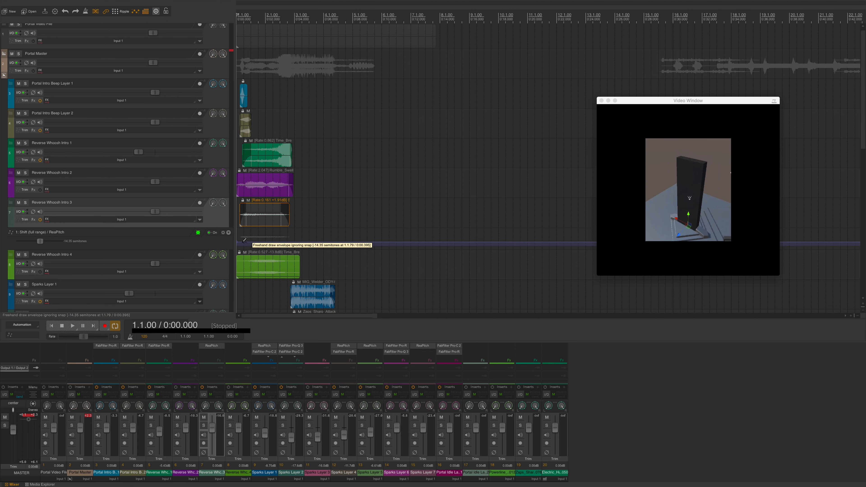
pyautogui.click(245, 240)
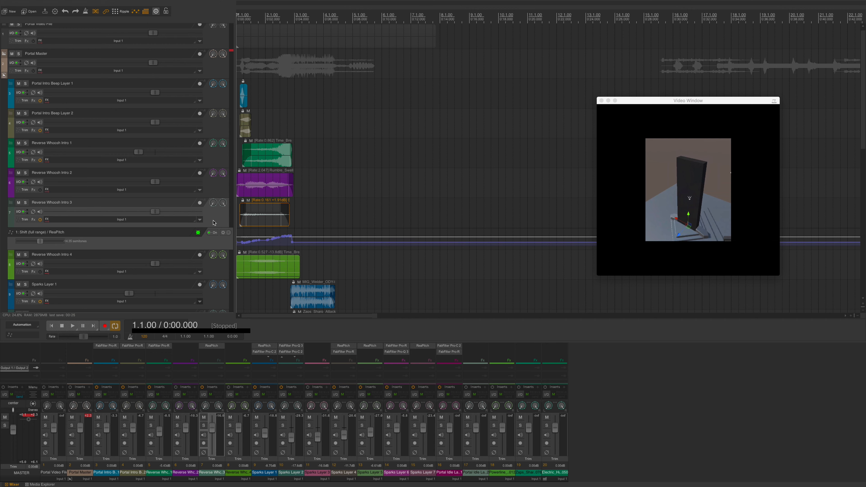
# Add a volume envelope to Reverse Whoosh Intro 3, draw a falling curve beneath the item, and play the result
pyautogui.press('e')
pyautogui.click(224, 252)
pyautogui.press('Escape')
pyautogui.moveTo(252, 236)
pyautogui.mouseDown()
pyautogui.moveTo(286, 245)
pyautogui.moveTo(274, 238)
pyautogui.mouseUp()
pyautogui.press('space')
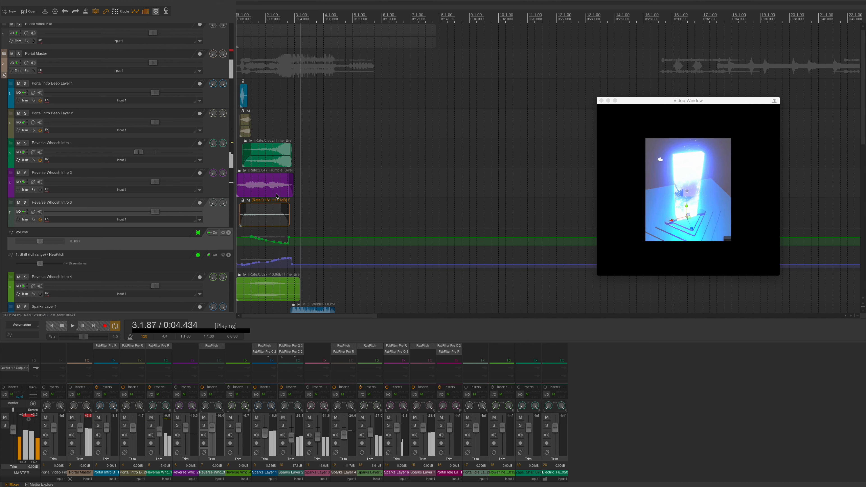
pyautogui.press('space')
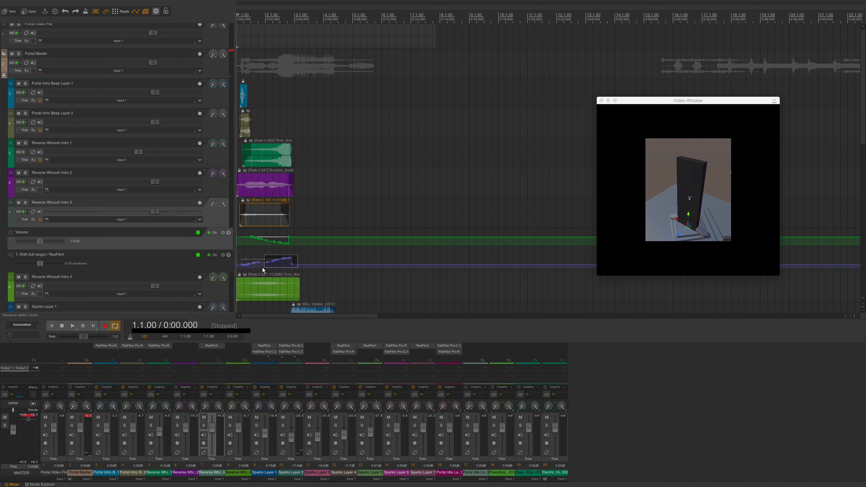
# Redraw the pitch envelope as a smoother rise and the volume envelope as a gentler fall up to bar 3, checking by playback
pyautogui.moveTo(263, 270); pyautogui.dragTo(255, 270)
pyautogui.keyDown('ctrl'); pyautogui.scroll(4, 303, 251); pyautogui.keyUp('ctrl')
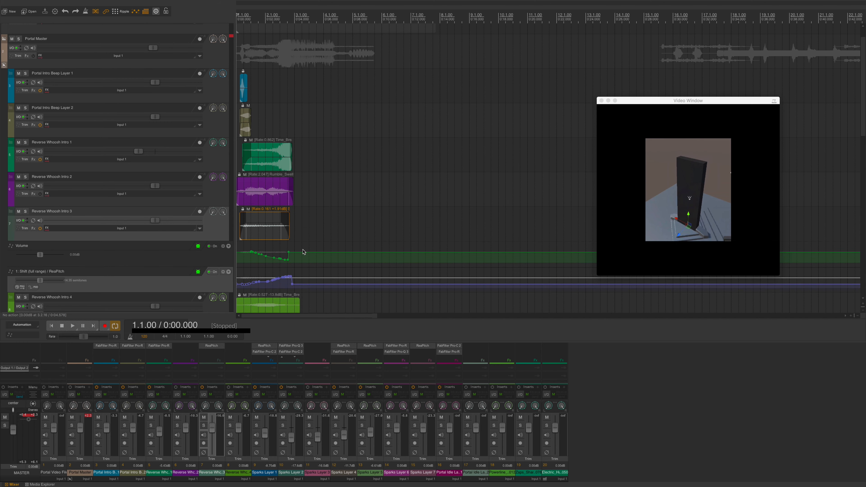
pyautogui.scroll(-2, 299, 247)
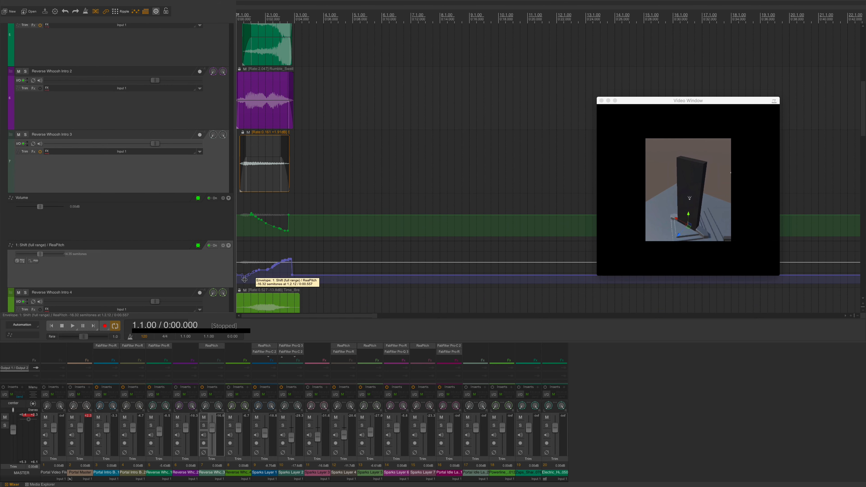
pyautogui.moveTo(242, 275); pyautogui.dragTo(293, 262)
pyautogui.moveTo(251, 215); pyautogui.dragTo(293, 225)
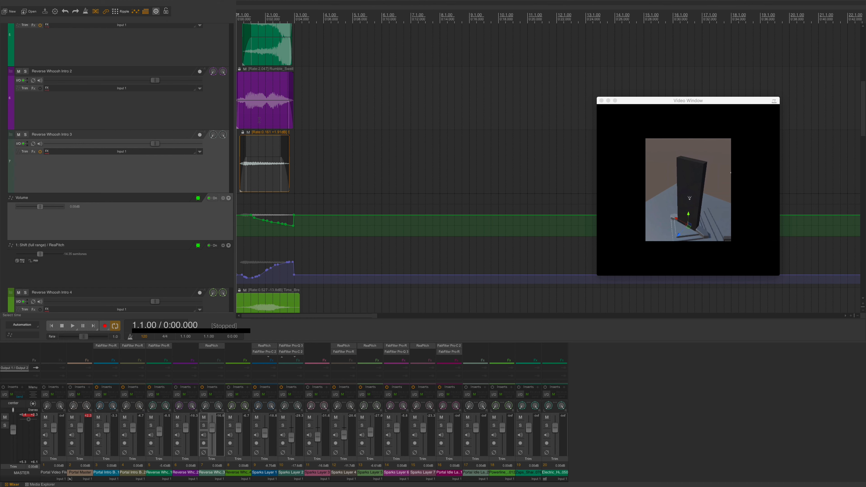
pyautogui.press('space')
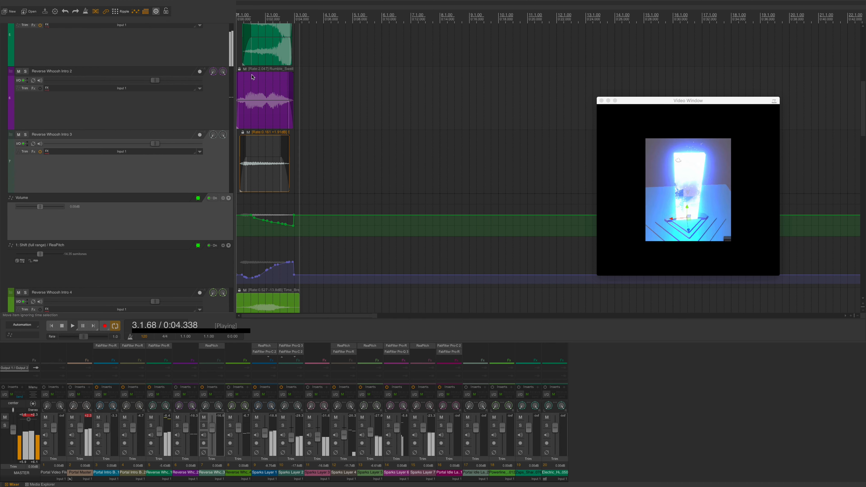
pyautogui.press('space')
# Reshape the Reverse Whoosh Intro 3 pitch envelope with a lower start and a lower peak before bar 3
pyautogui.moveTo(260, 274); pyautogui.dragTo(238, 290)
pyautogui.moveTo(287, 262); pyautogui.dragTo(285, 267)
pyautogui.moveTo(246, 281); pyautogui.dragTo(256, 281)
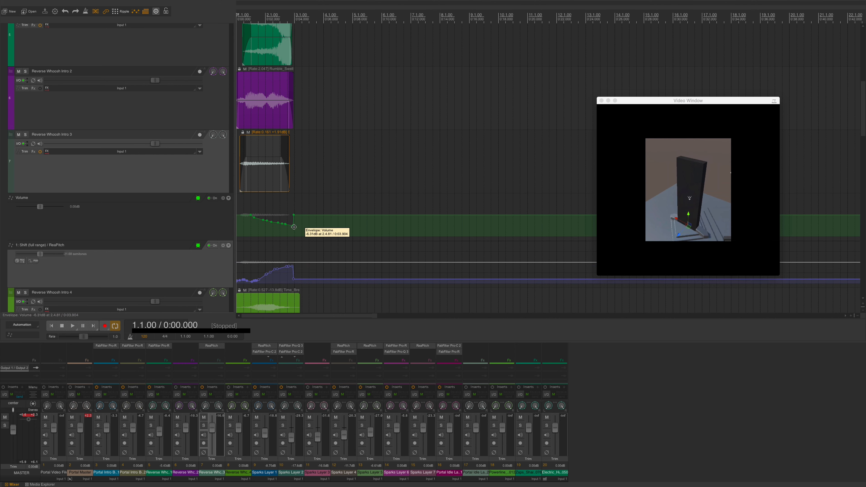
# Redraw the volume envelope to dip through the whoosh and rise to about -1.9 dB just after bar 3, checking by playback
pyautogui.moveTo(294, 226)
pyautogui.mouseDown()
pyautogui.moveTo(287, 231)
pyautogui.moveTo(299, 219)
pyautogui.moveTo(279, 220)
pyautogui.moveTo(301, 218)
pyautogui.mouseUp()
pyautogui.click(285, 228)
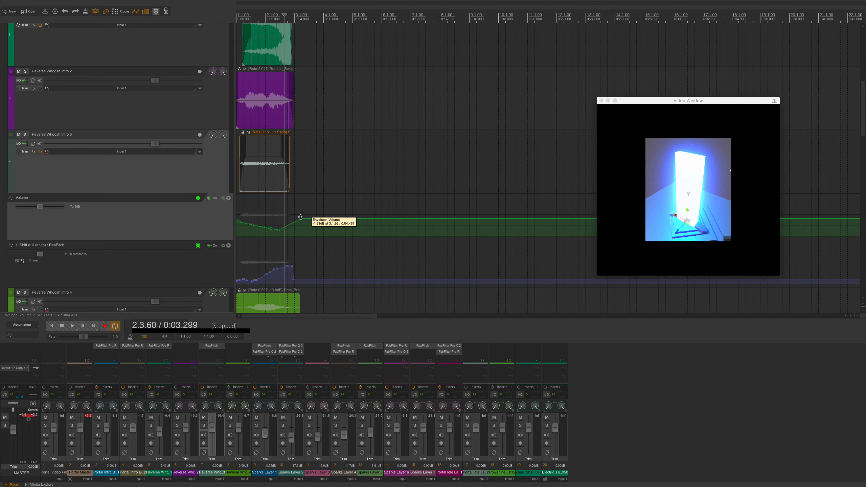
pyautogui.press('space')
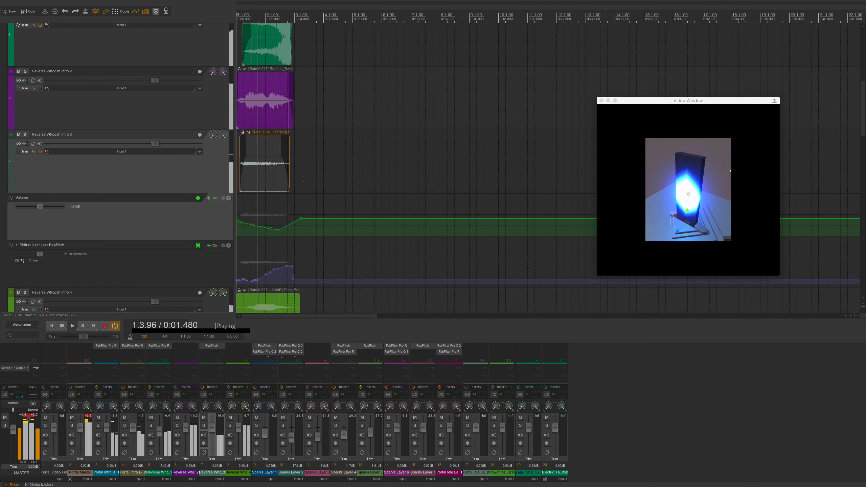
pyautogui.press('space')
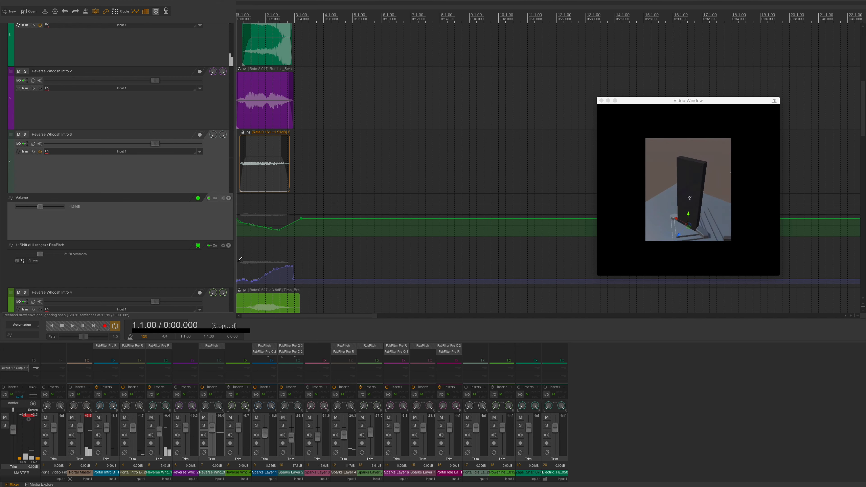
# Try a pitch envelope that falls steadily from the start to bar 3 on Reverse Whoosh Intro 3, and play it
pyautogui.moveTo(238, 259); pyautogui.dragTo(299, 278)
pyautogui.moveTo(237, 266); pyautogui.dragTo(298, 282)
pyautogui.press('space')
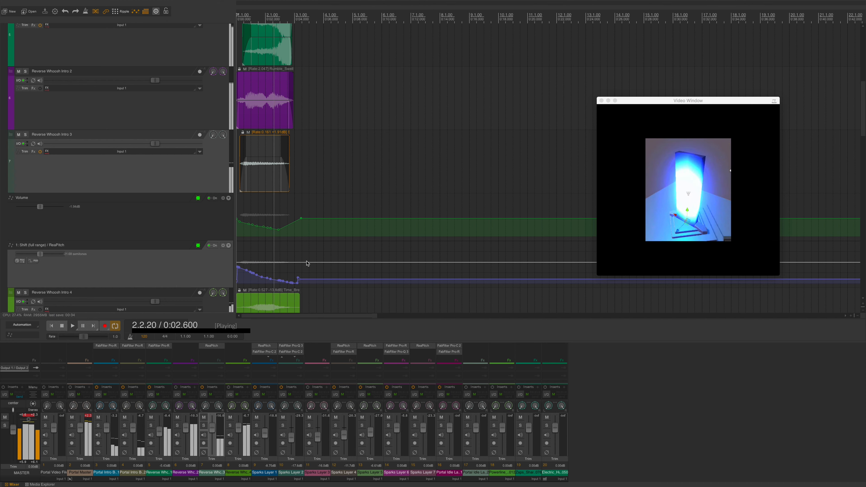
pyautogui.press('space')
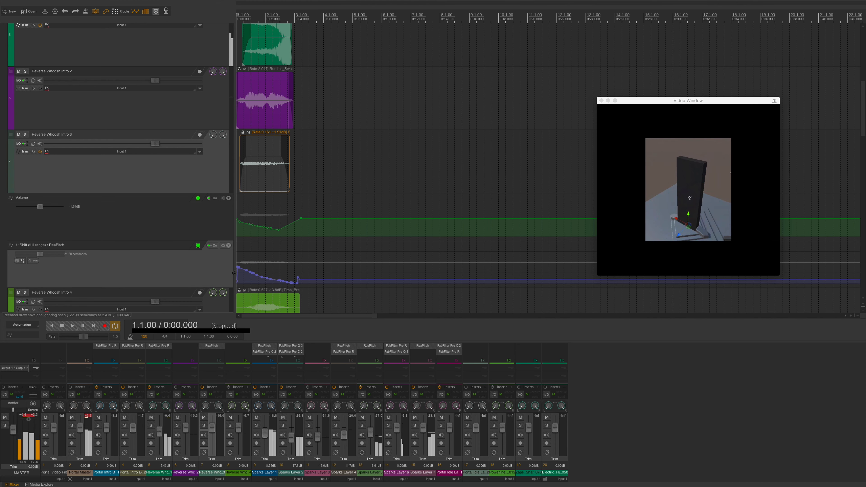
# Redraw the pitch envelope as a low arch that rises early and eases down past bar 3, and play the intro
pyautogui.moveTo(237, 281)
pyautogui.mouseDown()
pyautogui.moveTo(272, 272)
pyautogui.moveTo(321, 277)
pyautogui.mouseUp()
pyautogui.press('space')
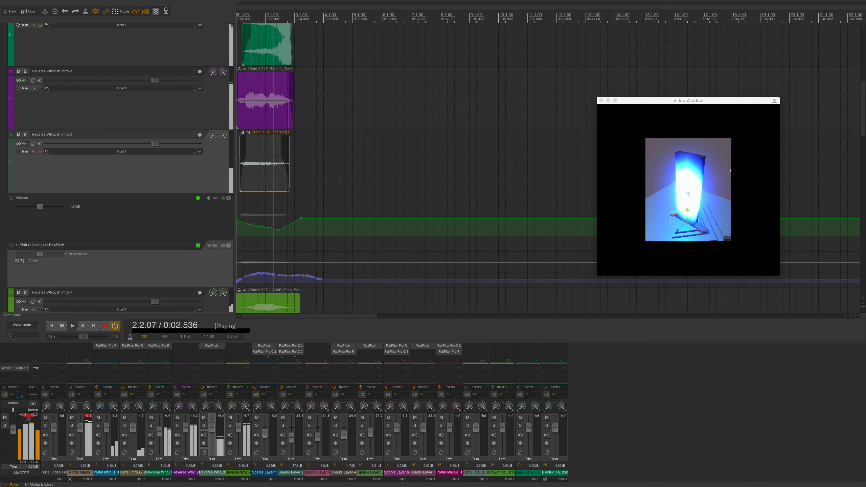
pyautogui.scroll(1, 292, 124)
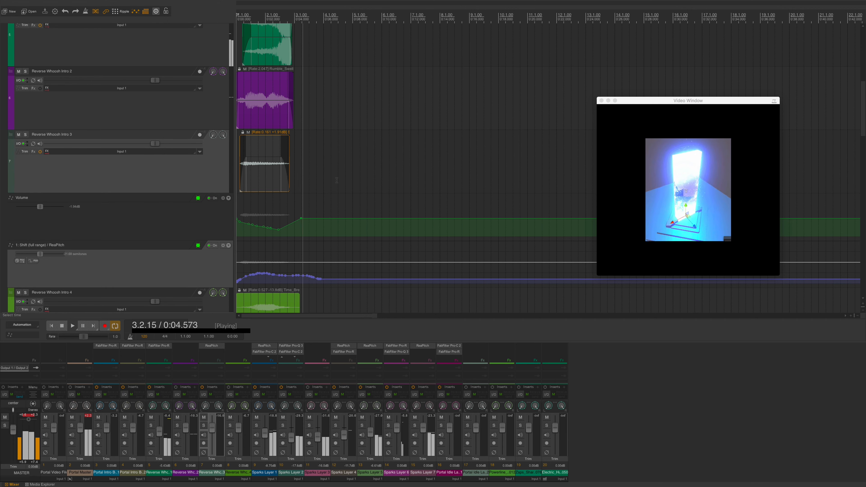
pyautogui.press('space')
# Lower the volume of the Reverse Whoosh Intro 3 item to about -7 dB
pyautogui.scroll(5, 291, 123)
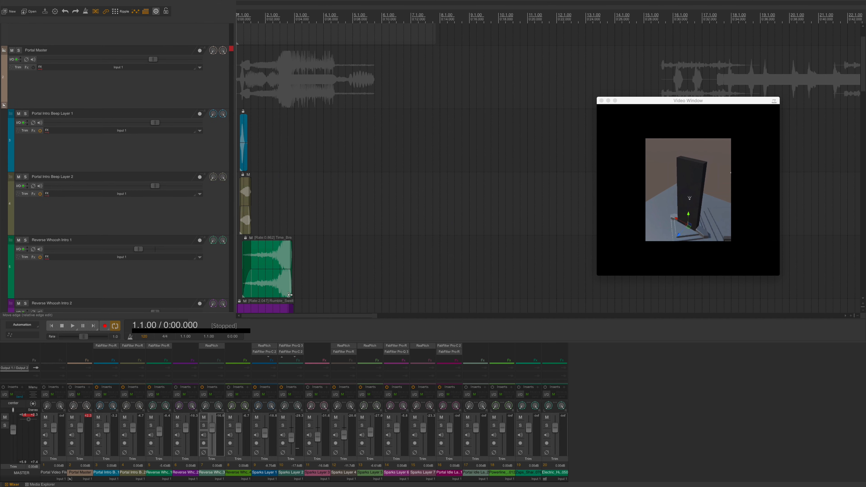
pyautogui.scroll(-3, 289, 295)
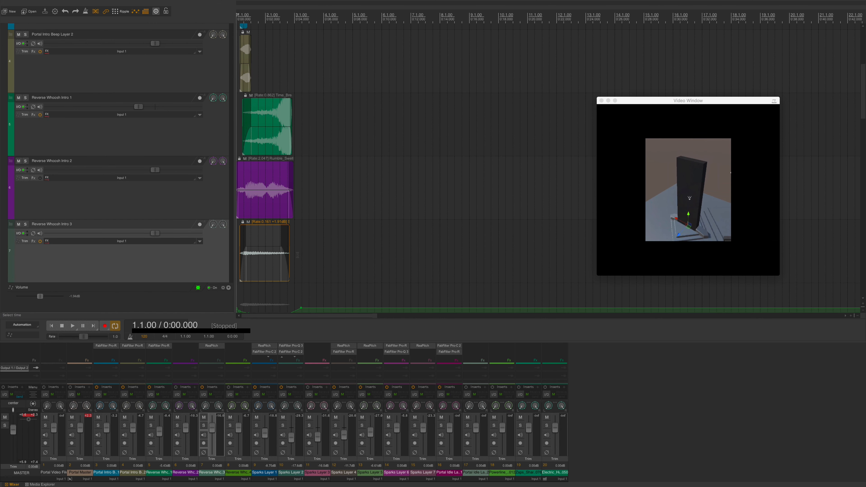
pyautogui.scroll(-1, 297, 256)
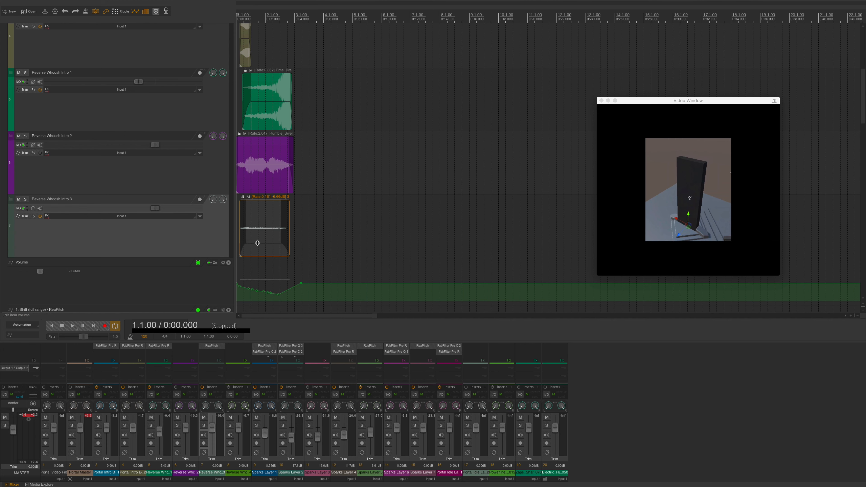
# Audition the Reverse Whoosh Intro 2 rumble item on its own from the start of the project
pyautogui.click(276, 182)
pyautogui.press('Home')
pyautogui.press('space')
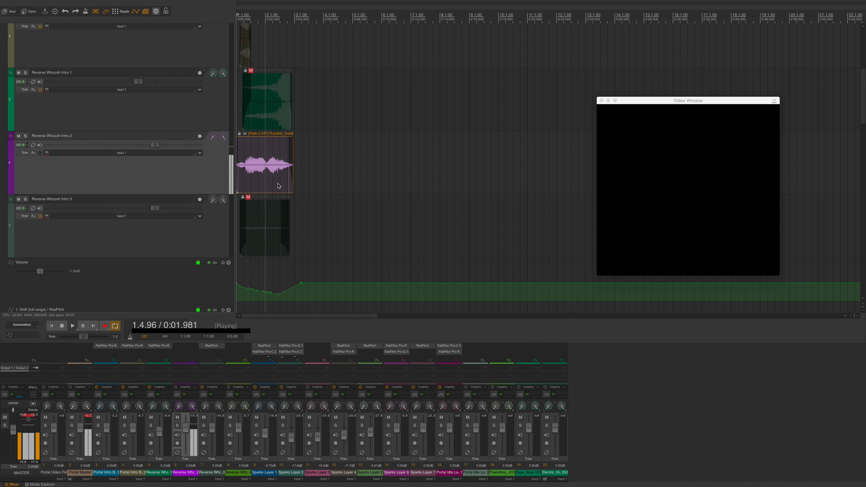
pyautogui.press('space')
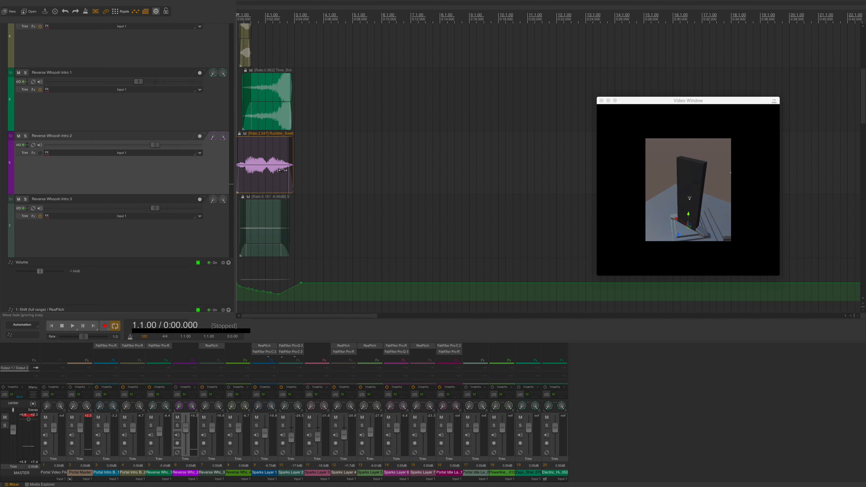
# Start the Reverse Whoosh Intro 2 item slightly later and stretch its end just past bar 3, checking it in the mix
pyautogui.moveTo(273, 175); pyautogui.dragTo(241, 190)
pyautogui.press('space')
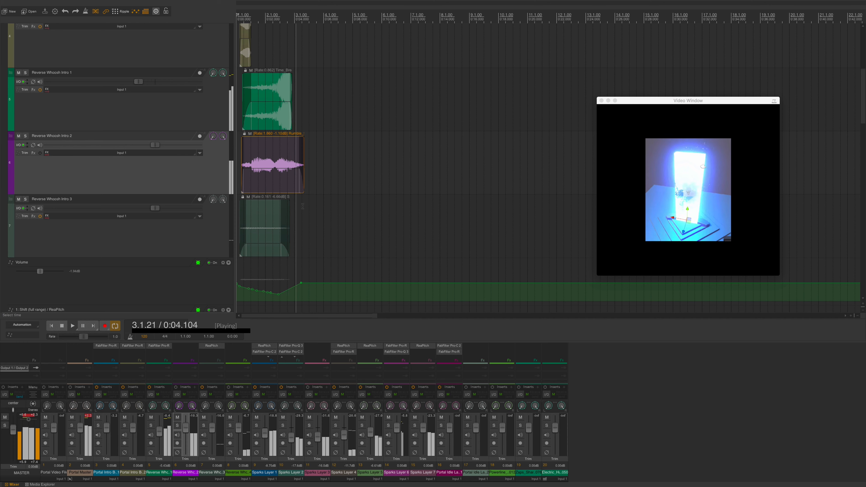
pyautogui.press('space')
# Audition the Reverse Whoosh Intro 4 item on its own from the start of the project
pyautogui.scroll(-3, 302, 205)
pyautogui.scroll(-3, 302, 204)
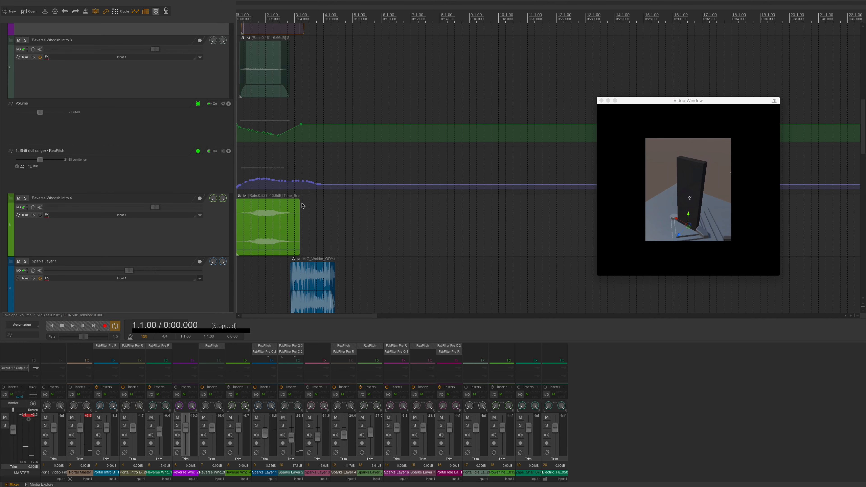
pyautogui.click(292, 225)
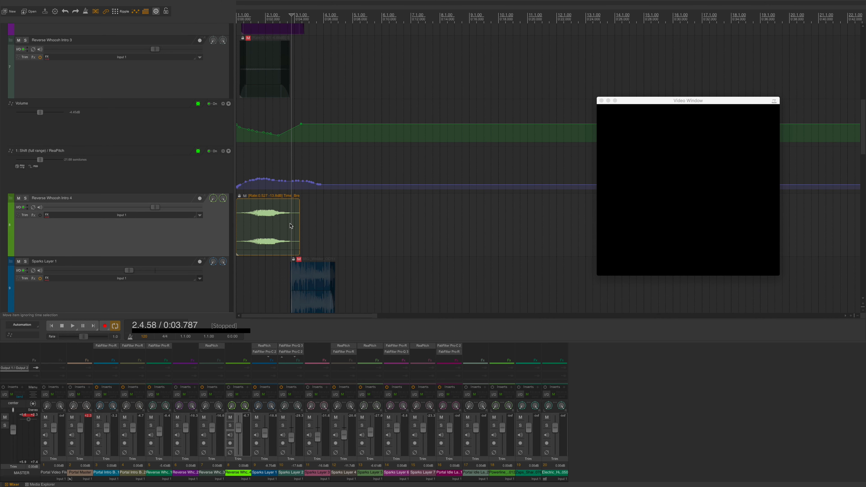
pyautogui.press('Home')
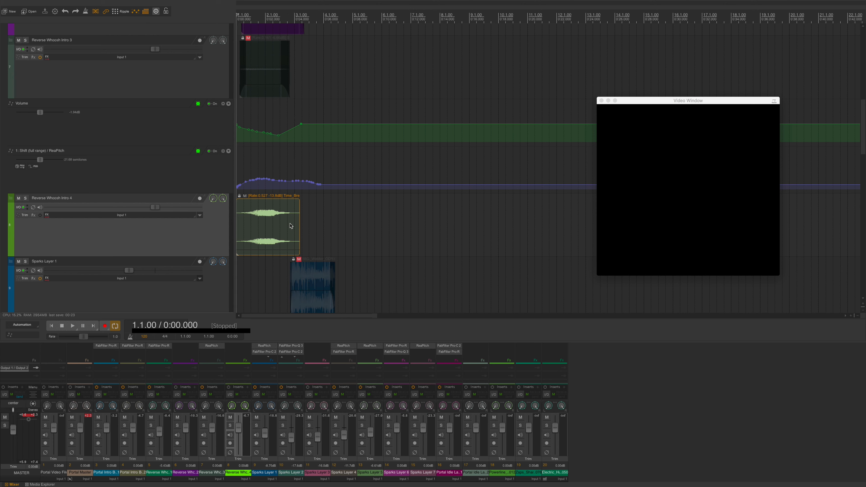
pyautogui.press('space')
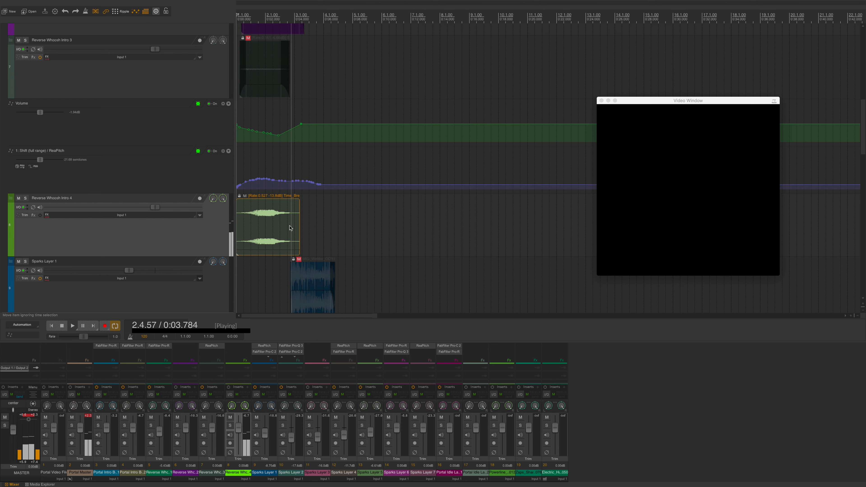
# Copy an existing FabFilter Pro-R reverb onto the Reverse Whoosh Intro 4 track and set its Space to 3.24 s
pyautogui.press('space')
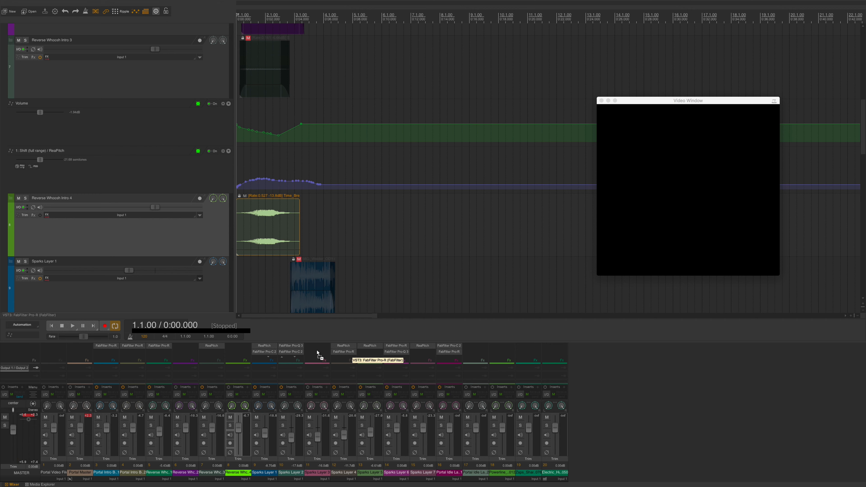
pyautogui.click(238, 346)
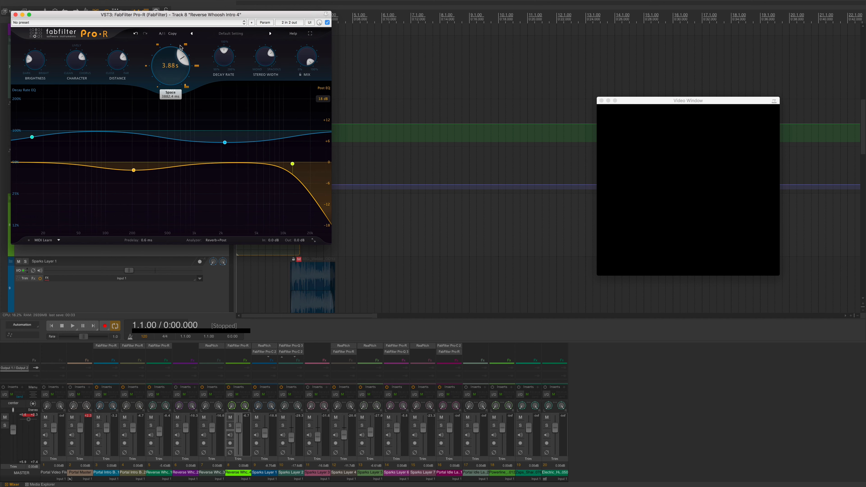
pyautogui.moveTo(203, 19); pyautogui.dragTo(563, 90)
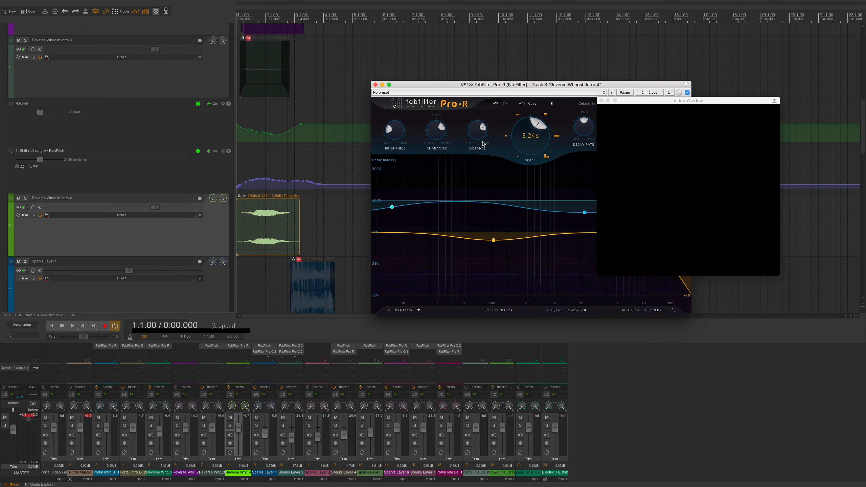
# Add a Pro-R bypass envelope to Reverse Whoosh Intro 4 and draw it so the reverb stays bypassed until about mid-bar 2
pyautogui.click(210, 235)
pyautogui.press('e')
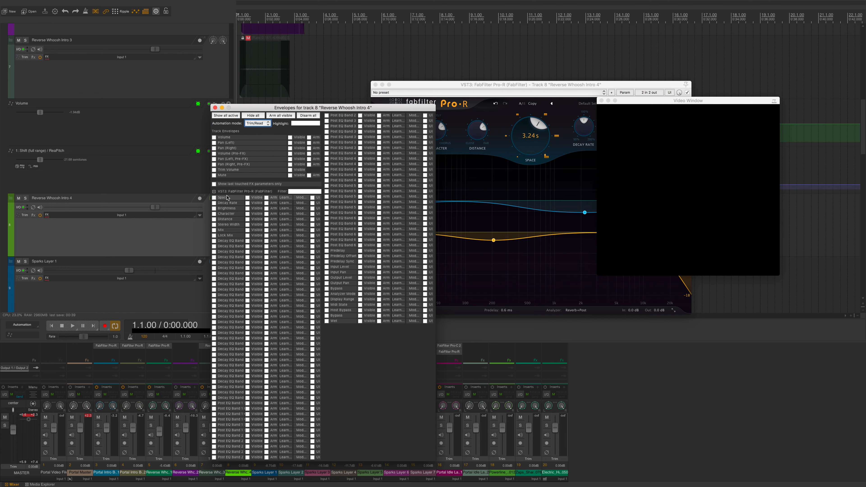
pyautogui.click(360, 315)
pyautogui.click(215, 107)
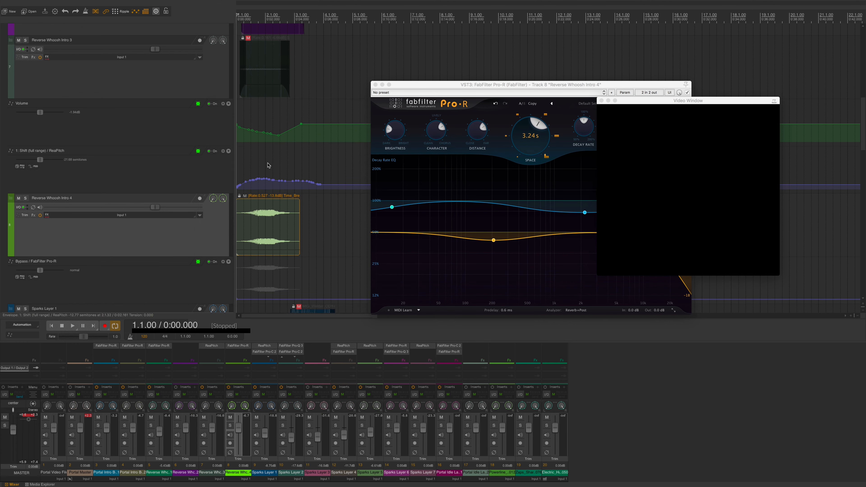
pyautogui.scroll(-2, 269, 263)
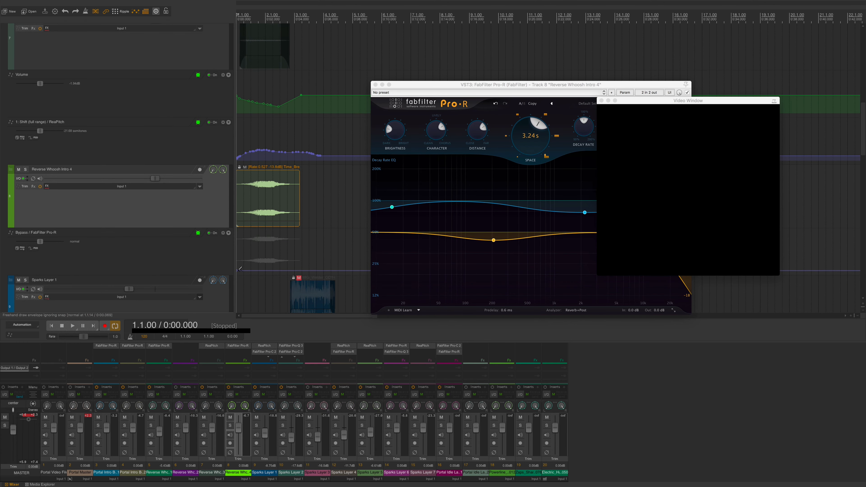
pyautogui.moveTo(239, 269)
pyautogui.mouseDown()
pyautogui.moveTo(235, 214)
pyautogui.moveTo(283, 207)
pyautogui.mouseUp()
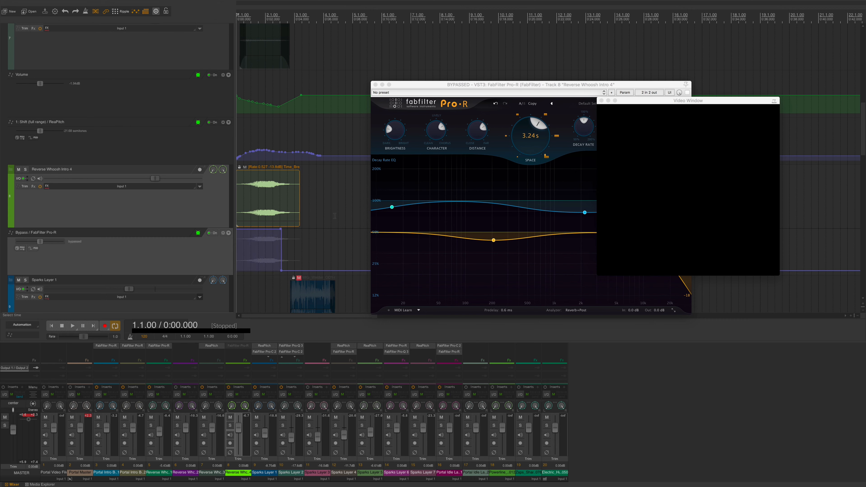
# Audition the automated reverb on Reverse Whoosh Intro 4 on its own and in the full mix with the video
pyautogui.moveTo(582, 86); pyautogui.dragTo(519, 64)
pyautogui.press('space')
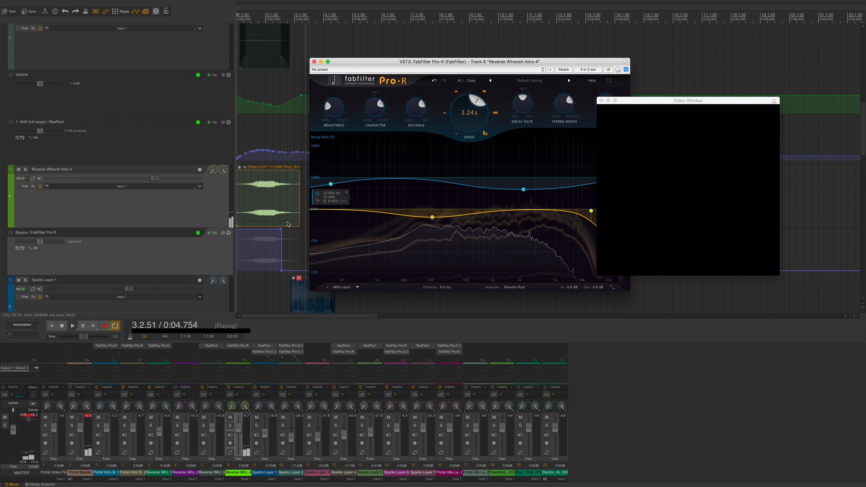
pyautogui.press('space')
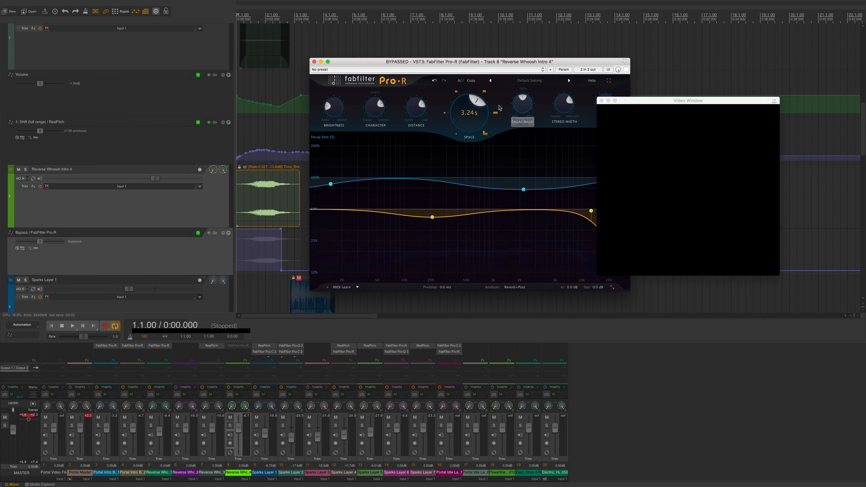
pyautogui.scroll(3, 186, 210)
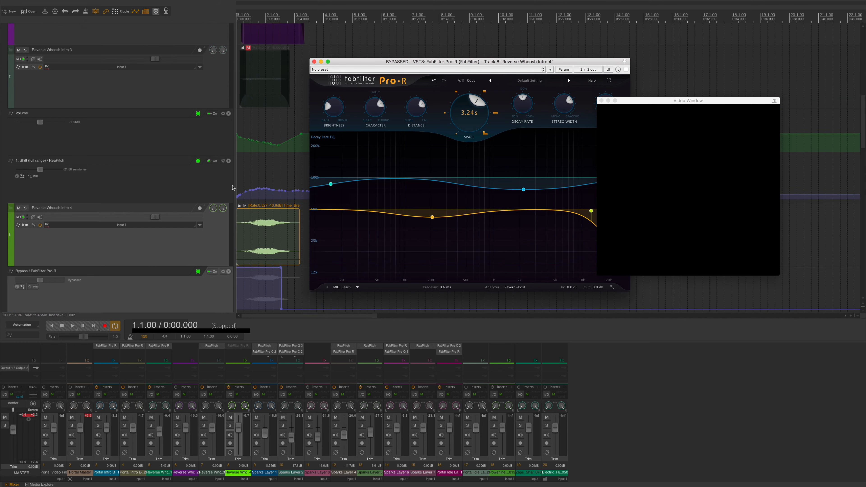
pyautogui.press('space')
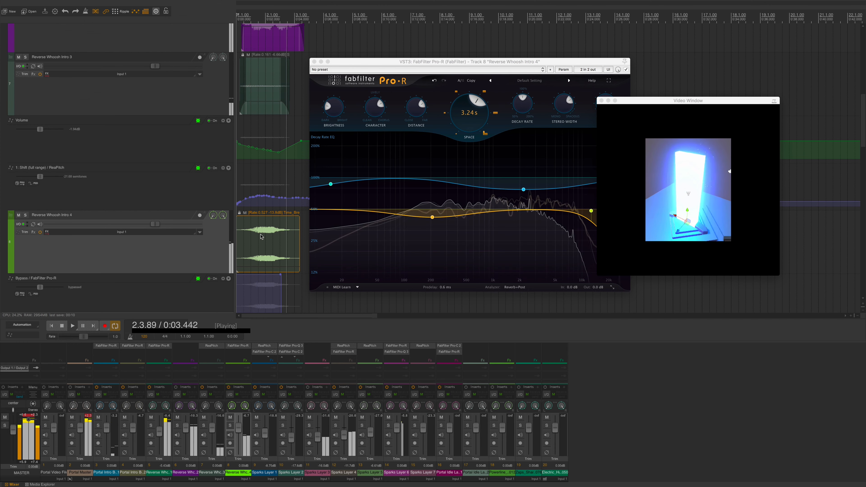
pyautogui.press('space')
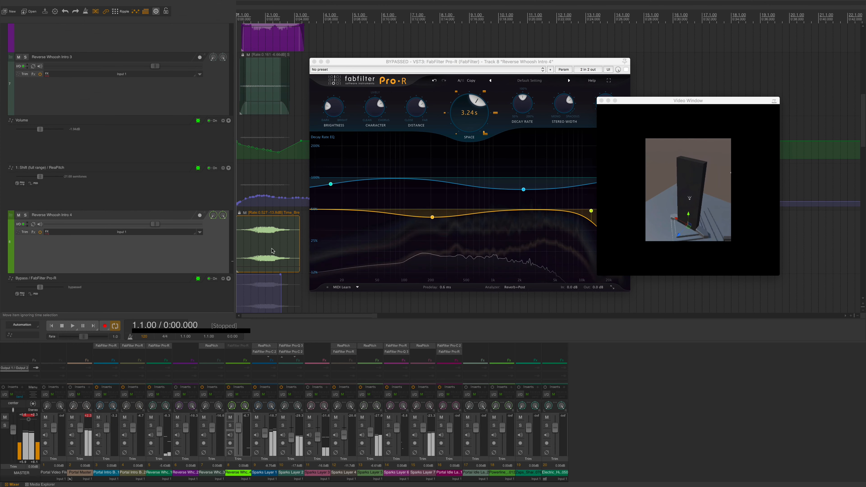
# Deactivate the Pro-R bypass envelope on Reverse Whoosh Intro 4 and show an envelope for its Wet level instead
pyautogui.scroll(-2, 270, 238)
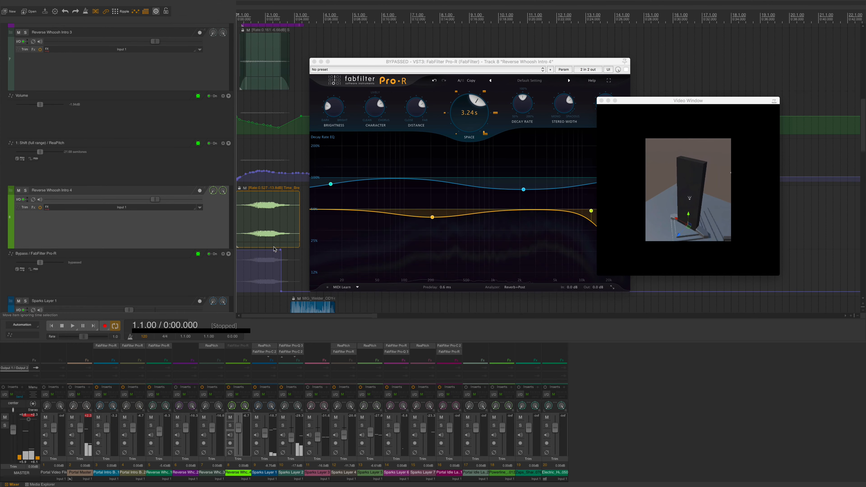
pyautogui.click(196, 268)
pyautogui.press('e')
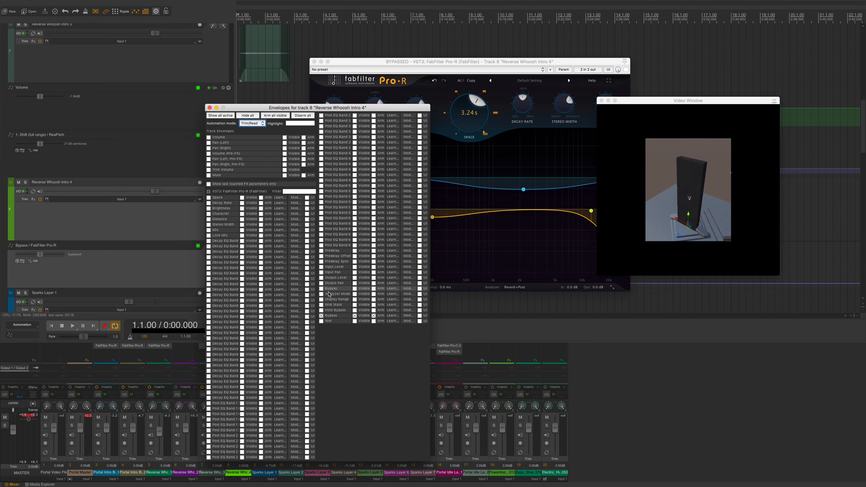
pyautogui.click(320, 315)
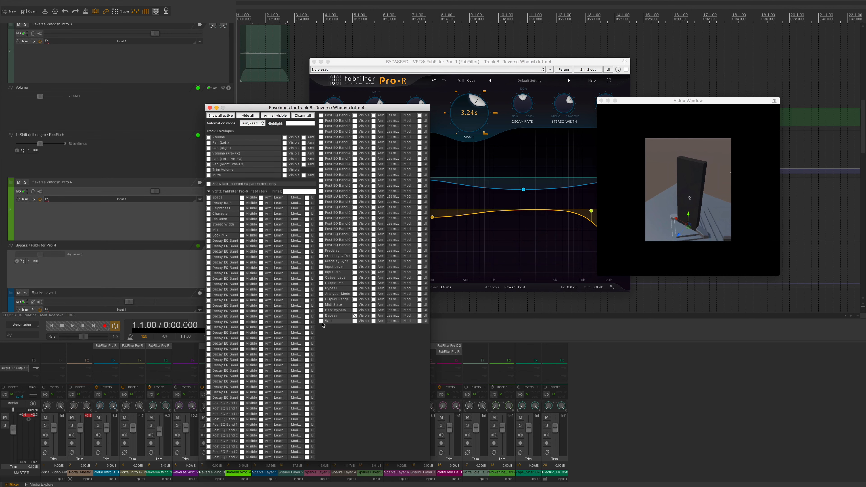
pyautogui.click(321, 321)
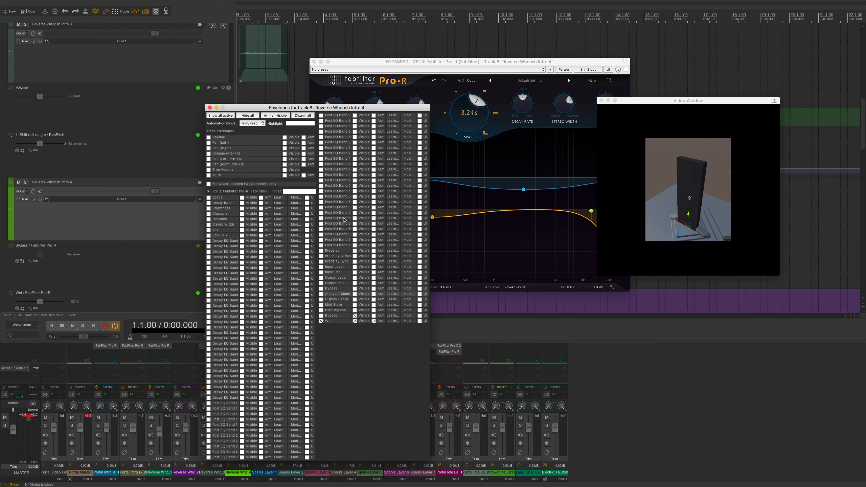
pyautogui.click(209, 108)
# Draw the Wet envelope rising from zero in bar 1 to 100% around bar 3, dropping back to zero past mid-bar 3
pyautogui.scroll(-3, 245, 250)
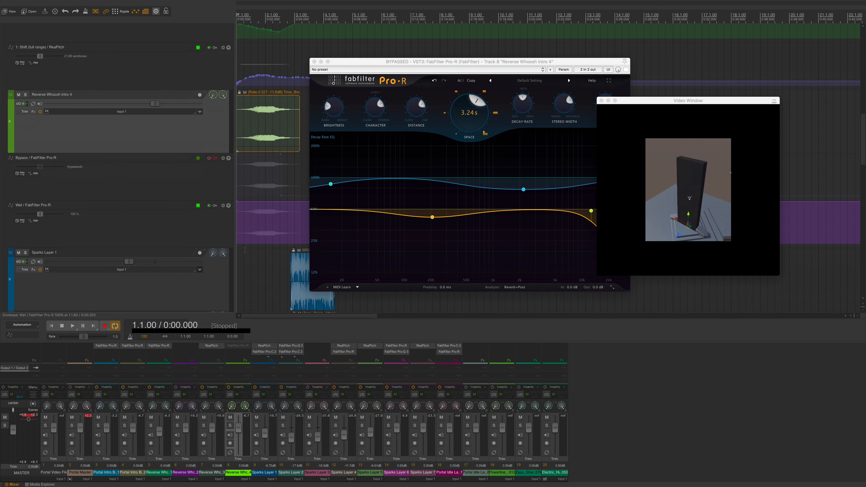
pyautogui.moveTo(236, 201)
pyautogui.mouseDown()
pyautogui.moveTo(240, 275)
pyautogui.moveTo(251, 242)
pyautogui.moveTo(308, 200)
pyautogui.mouseUp()
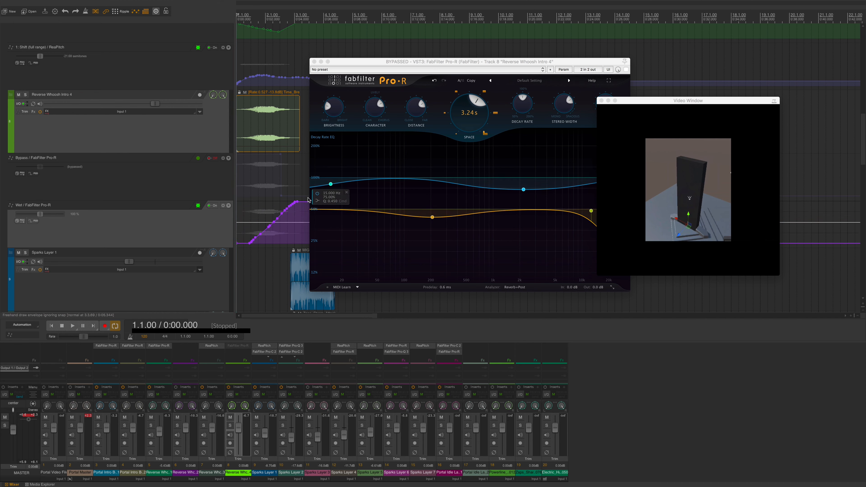
pyautogui.click(184, 184)
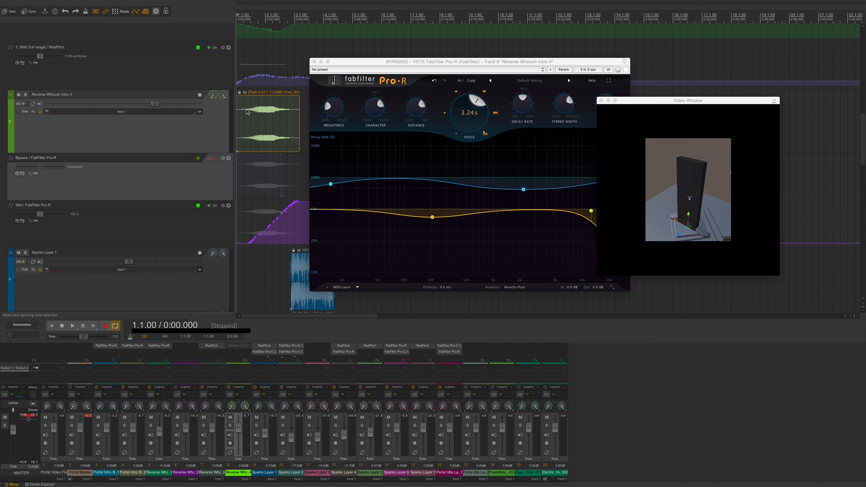
# Re-enable the Pro-R reverb on Reverse Whoosh Intro 4, play the mix with the video from the start, and close the plug-in window
pyautogui.click(626, 70)
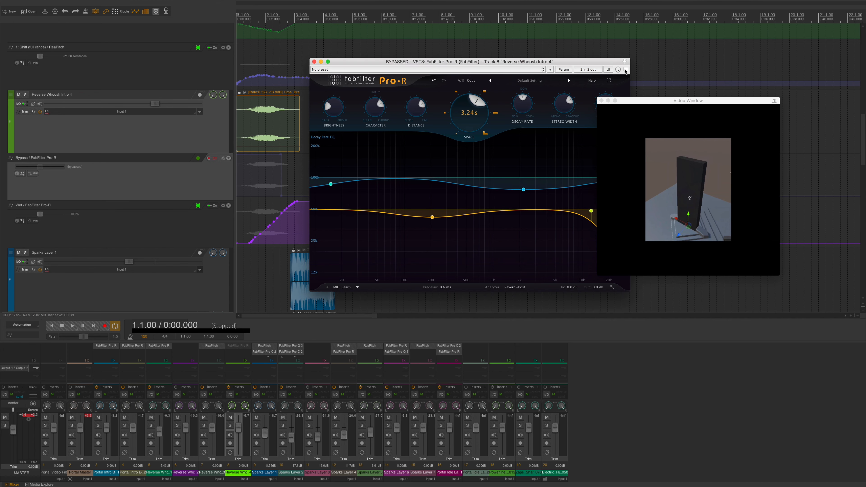
pyautogui.press('space')
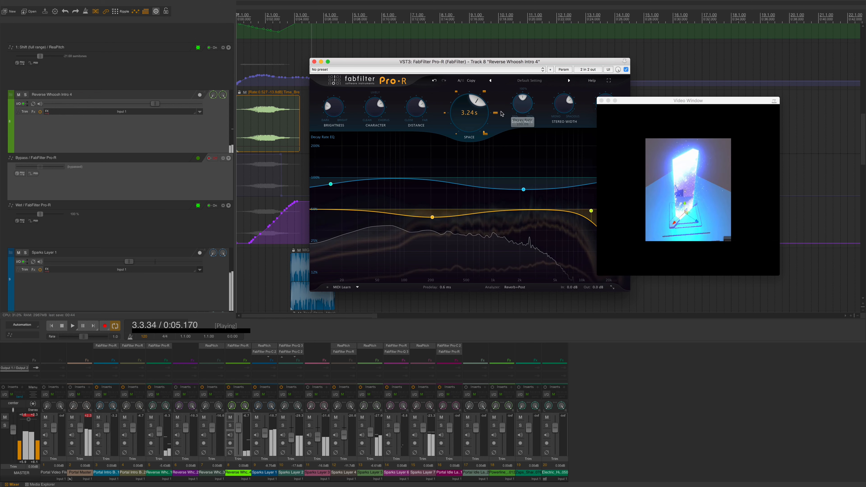
pyautogui.moveTo(470, 120)
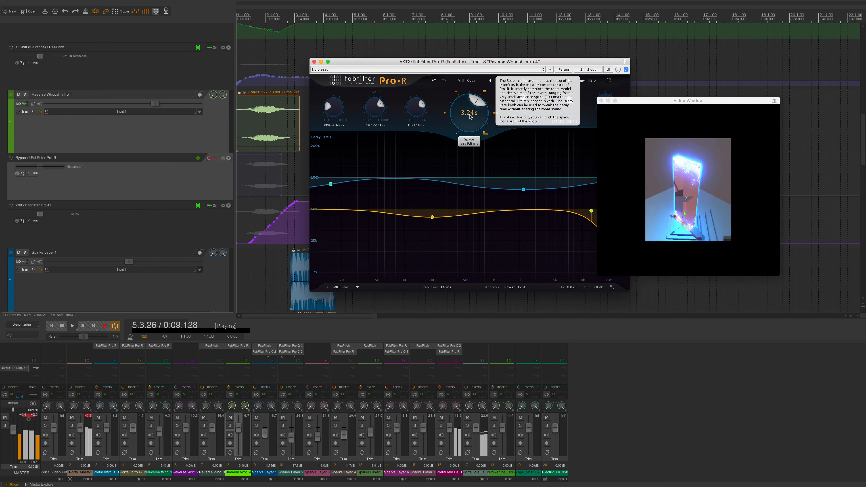
pyautogui.press('space')
pyautogui.click(314, 61)
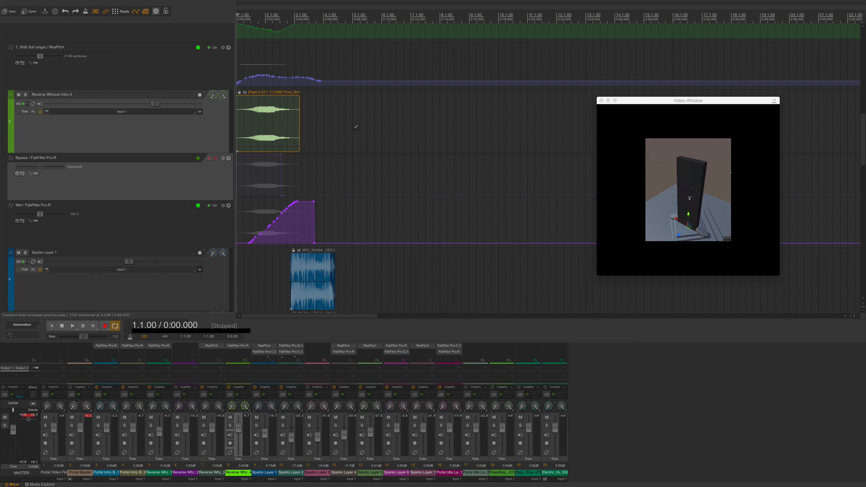
# Select all Portal Intro Beep and Reverse Whoosh Intro items at the project start and copy them to about bar 5
pyautogui.scroll(-8, 369, 157)
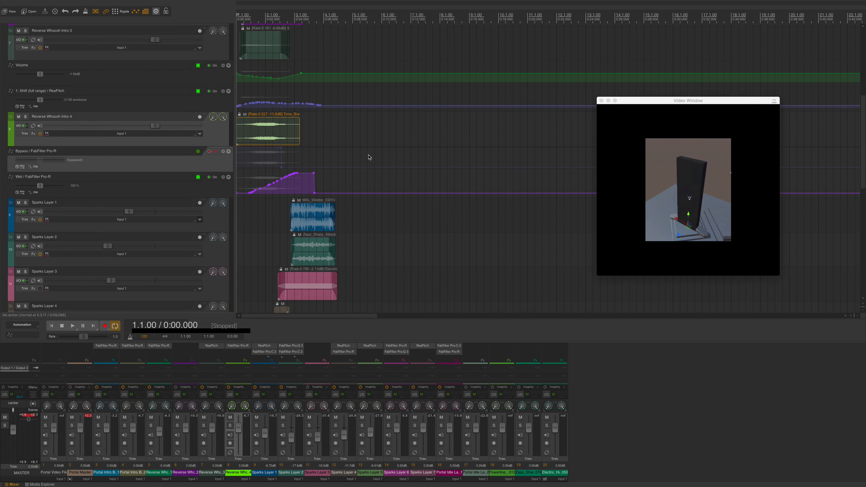
pyautogui.scroll(-4, 369, 158)
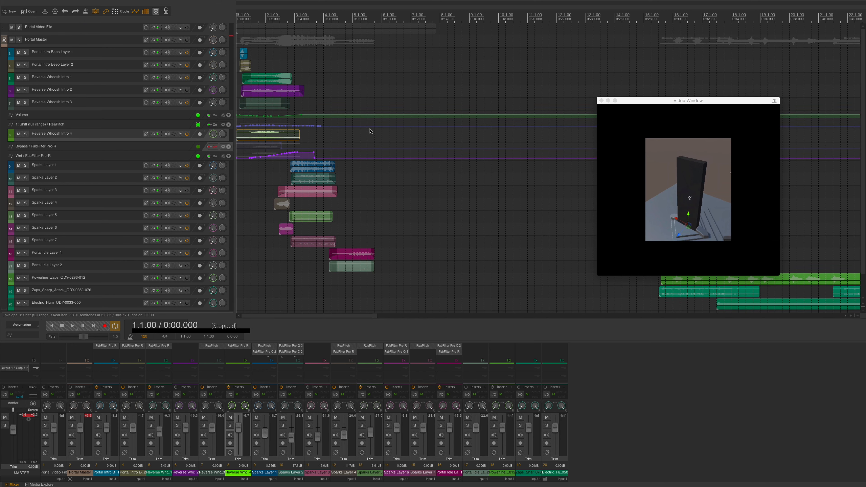
pyautogui.scroll(-6, 371, 131)
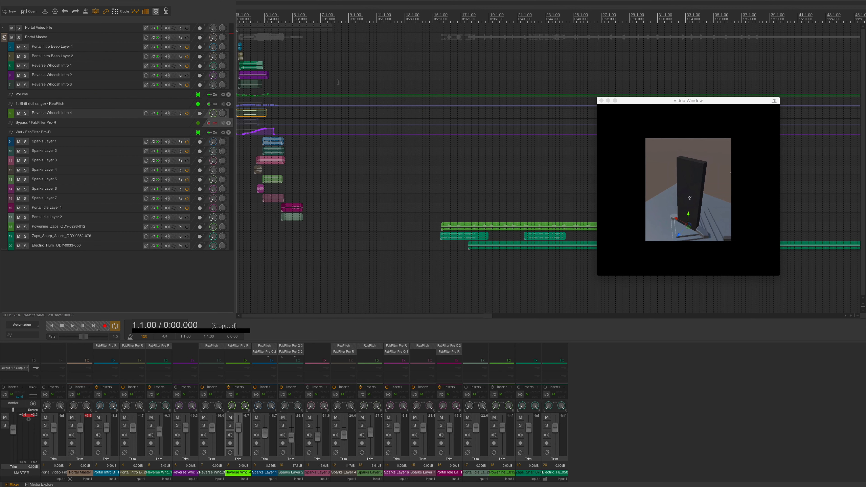
pyautogui.scroll(9, 339, 82)
pyautogui.click(369, 81)
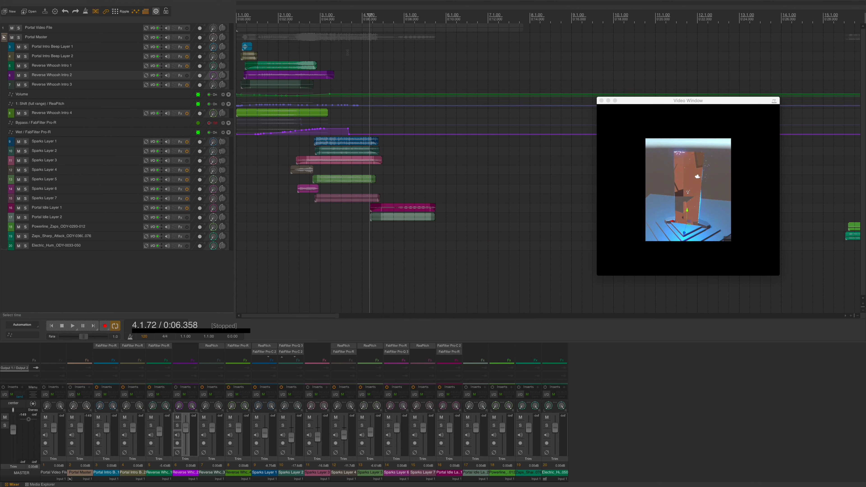
pyautogui.scroll(3, 331, 77)
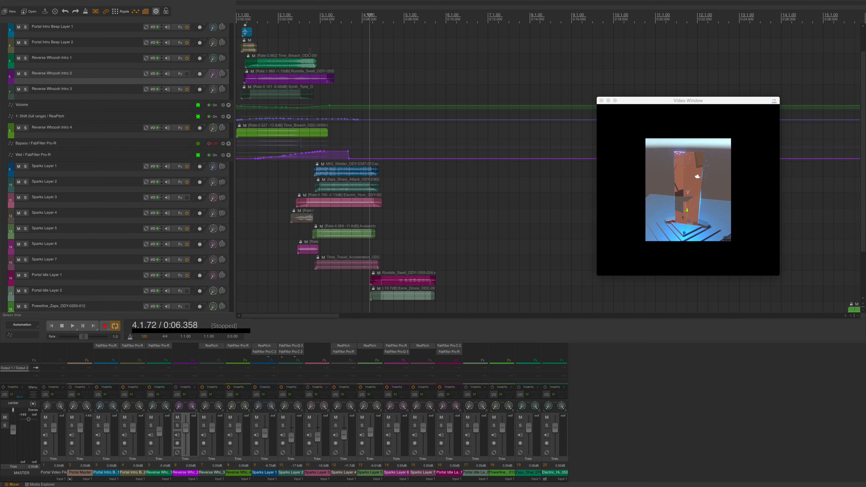
pyautogui.scroll(2, 402, 113)
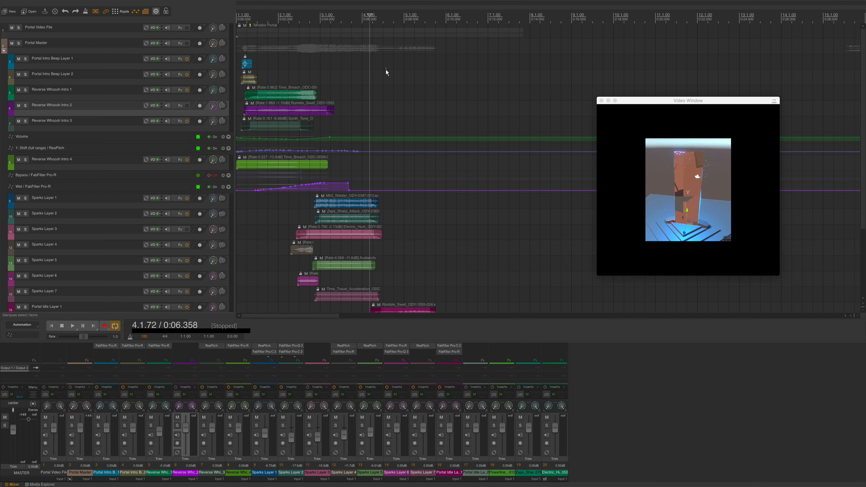
pyautogui.moveTo(386, 64); pyautogui.dragTo(238, 200)
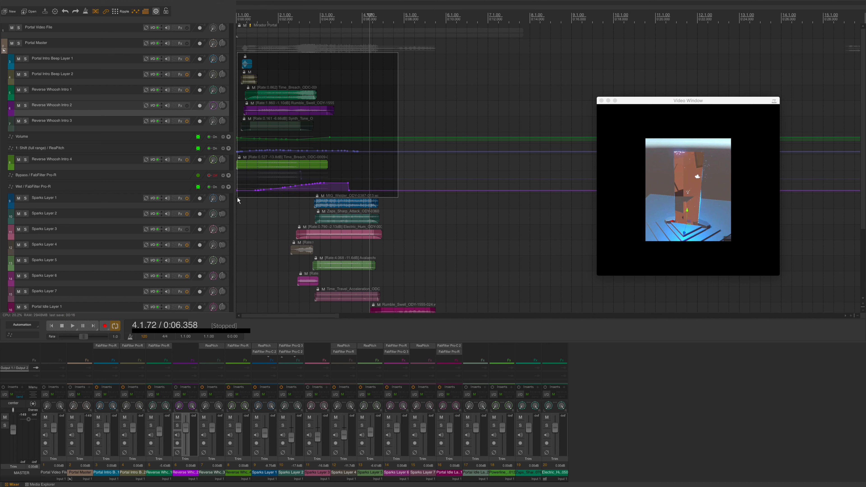
pyautogui.moveTo(238, 201); pyautogui.dragTo(237, 197)
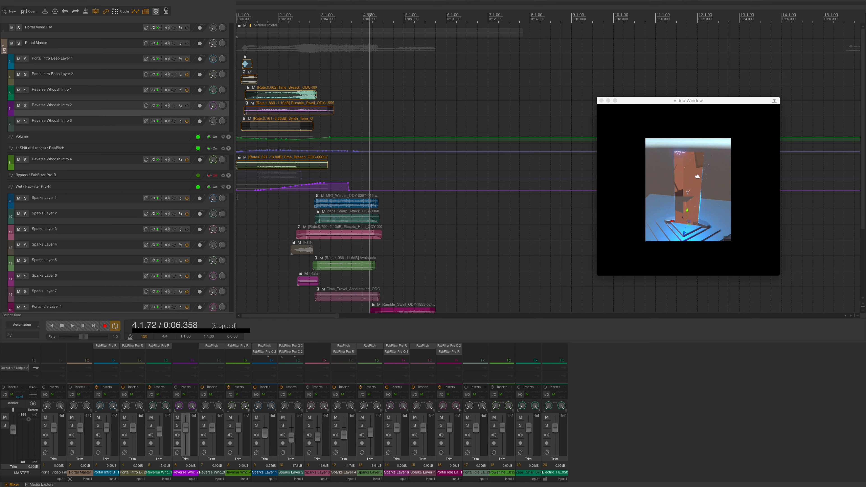
pyautogui.moveTo(249, 65); pyautogui.dragTo(484, 67)
# Move the copied Portal Intro Beep Layer 1 and Layer 2 items later, to near the end of bar 6
pyautogui.click(442, 64)
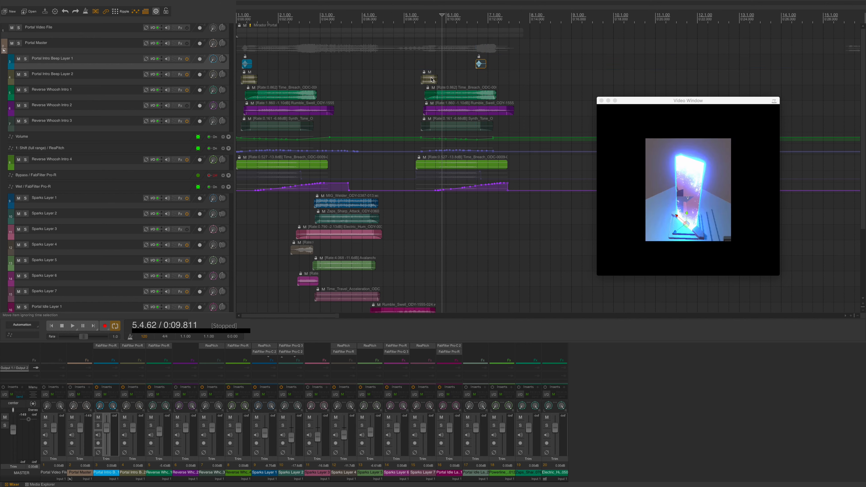
pyautogui.moveTo(431, 79); pyautogui.dragTo(490, 78)
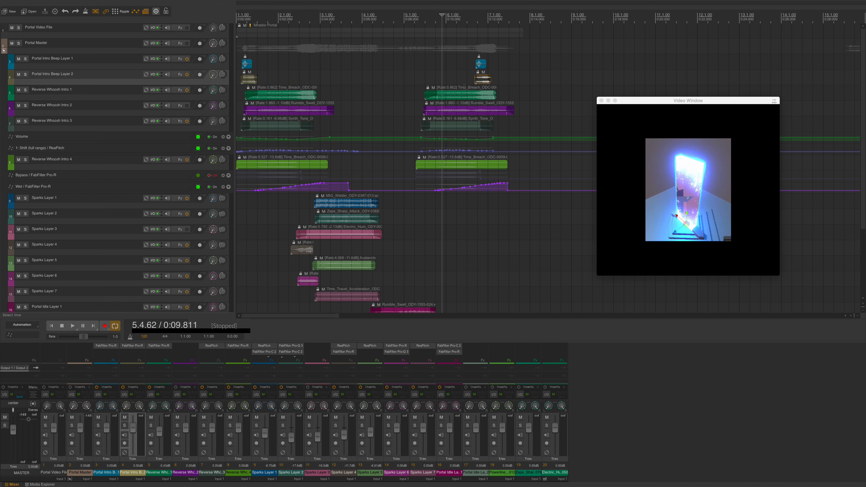
# Delete the copied Reverse Whoosh Intro 1 item between bars 5 and 7
pyautogui.click(465, 95)
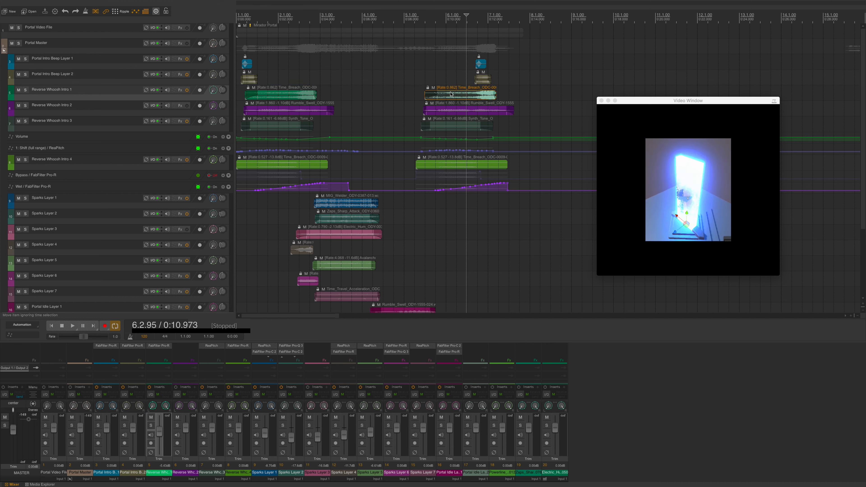
pyautogui.moveTo(462, 95); pyautogui.dragTo(305, 112)
pyautogui.press('Delete')
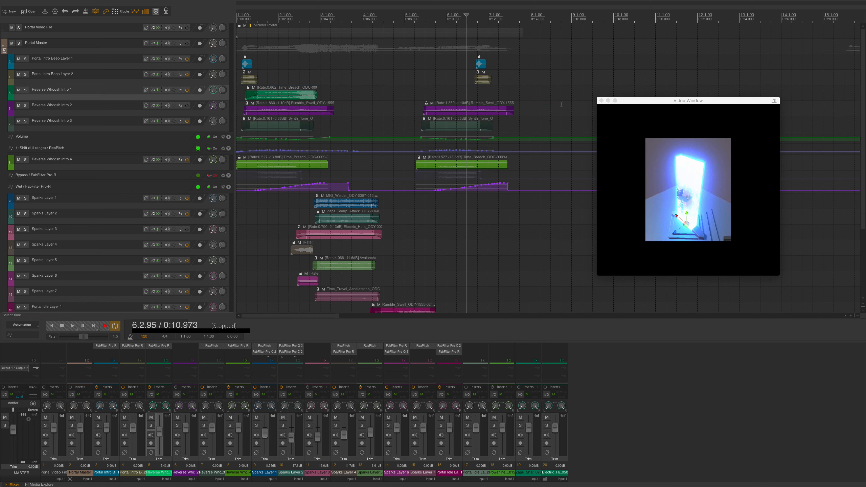
# Select the copied Reverse Whoosh Intro 2 item and play the mix with the video from the project start through the portal's closing
pyautogui.click(467, 112)
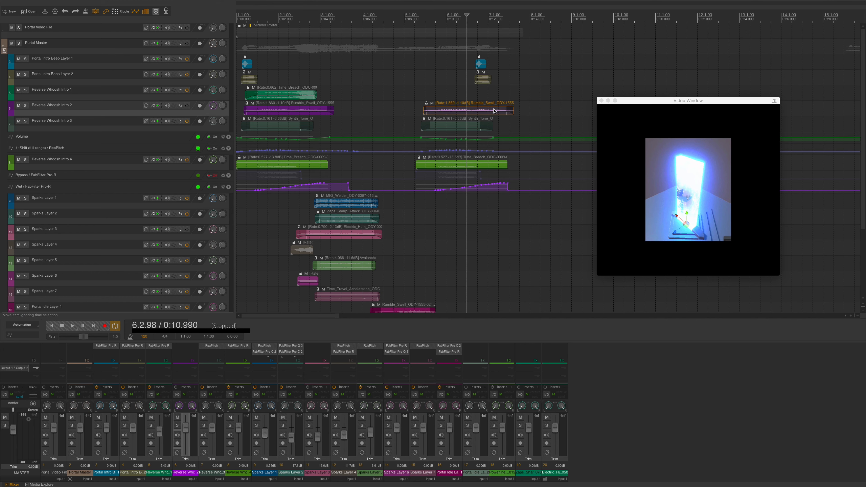
pyautogui.moveTo(489, 109); pyautogui.dragTo(362, 127)
pyautogui.click(431, 19)
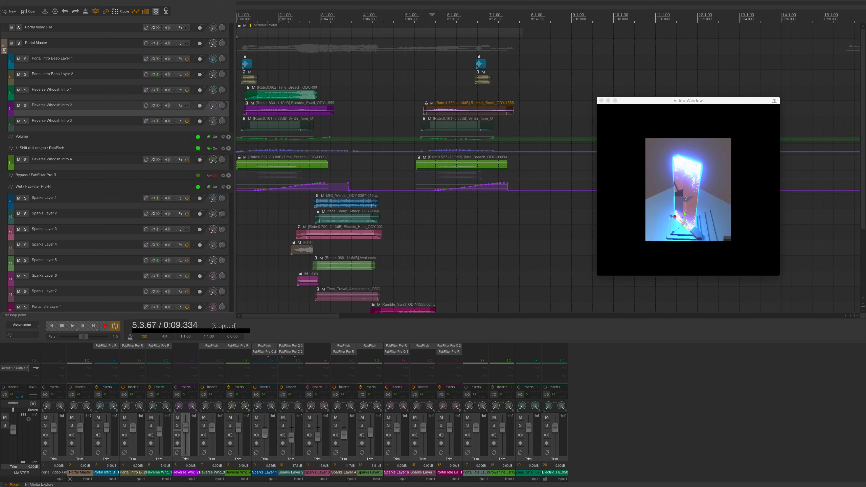
pyautogui.press('Home')
pyautogui.press('space')
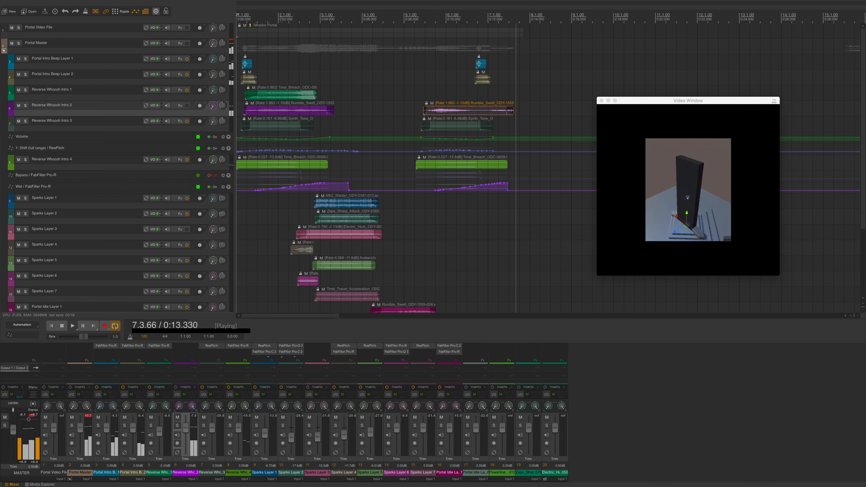
pyautogui.press('space')
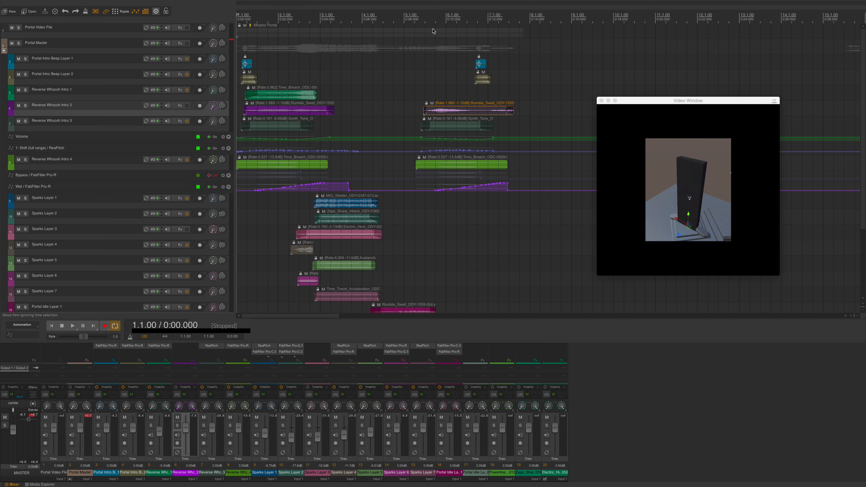
# Place a marker at about 5.1.72, before the portal closes, and play the closing section from there
pyautogui.click(416, 17)
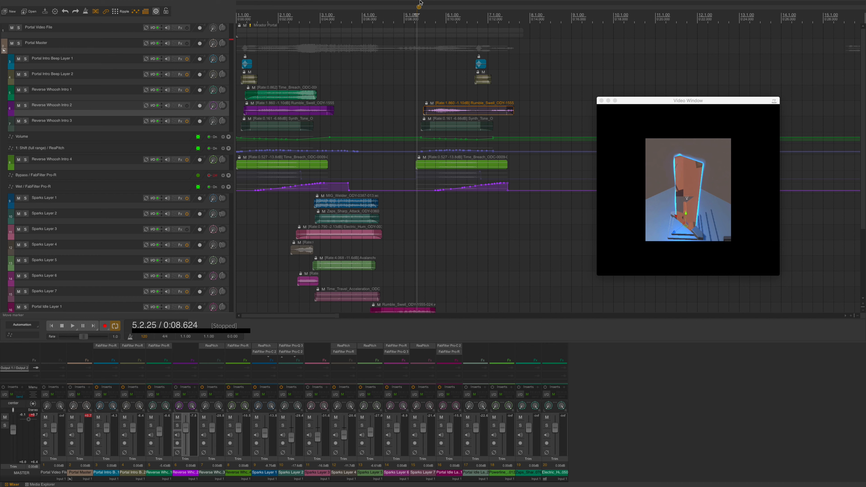
pyautogui.moveTo(419, 7); pyautogui.dragTo(414, 7)
pyautogui.press('space')
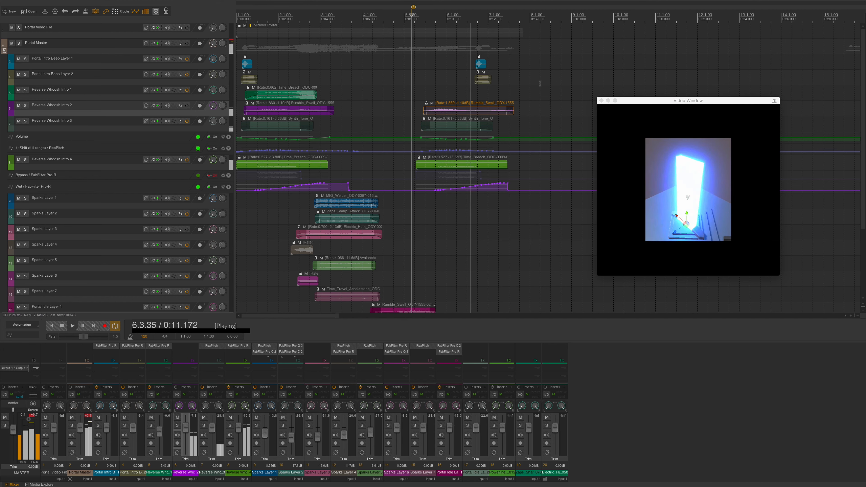
pyautogui.press('space')
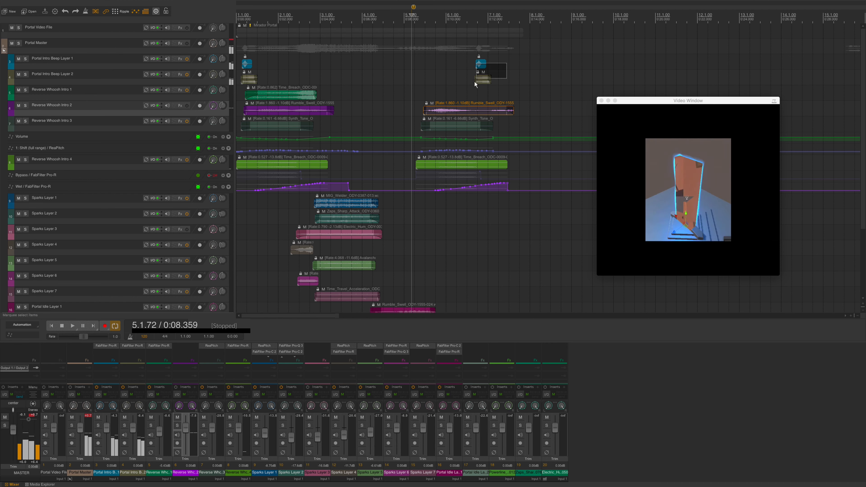
# Nudge the copied Portal Intro Beep Layer 1 and Layer 2 items slightly earlier, to about 6.3.47, and play the closing section
pyautogui.click(475, 81)
pyautogui.press('super+Left')
pyautogui.press('super+Left')
pyautogui.press('super+Left')
pyautogui.press('super+Left')
pyautogui.press('super+Left')
pyautogui.press('super+Left')
pyautogui.press('super+Left')
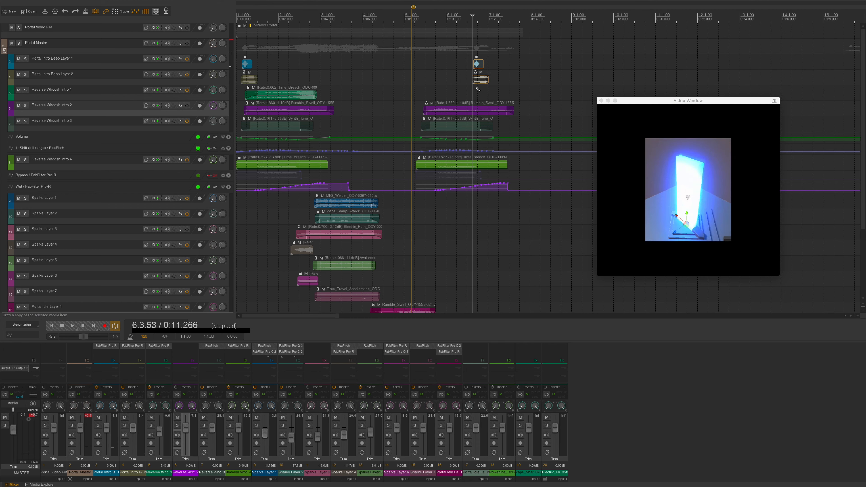
pyautogui.press('super+Left')
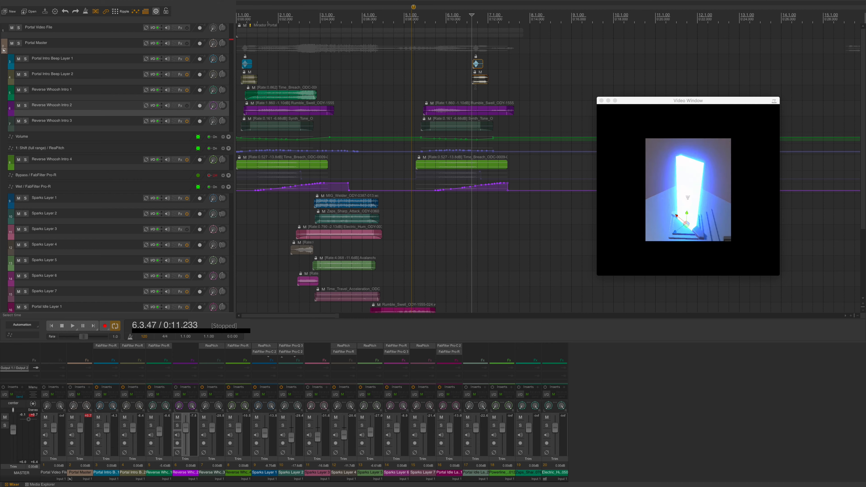
pyautogui.press('space')
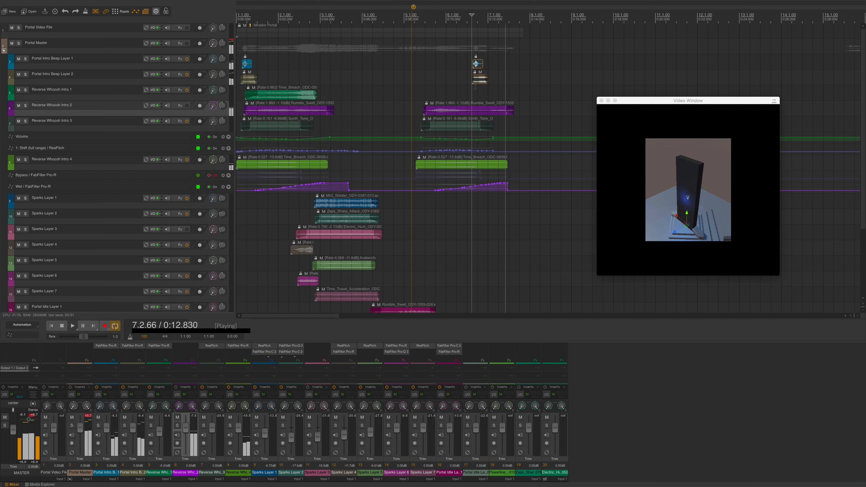
pyautogui.press('space')
# Solo Reverse Whoosh Intro 2 and play its copied item from its start
pyautogui.click(462, 110)
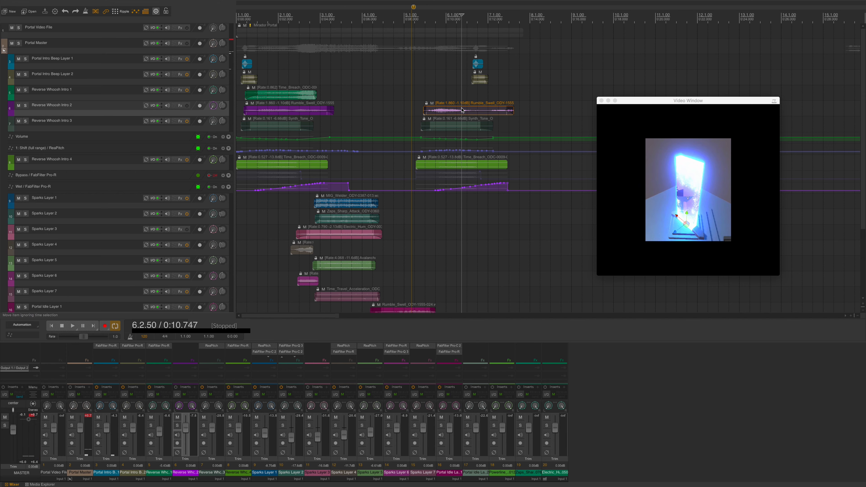
pyautogui.press('F6')
pyautogui.hotkey('ctrl', 'Left')
pyautogui.press('space')
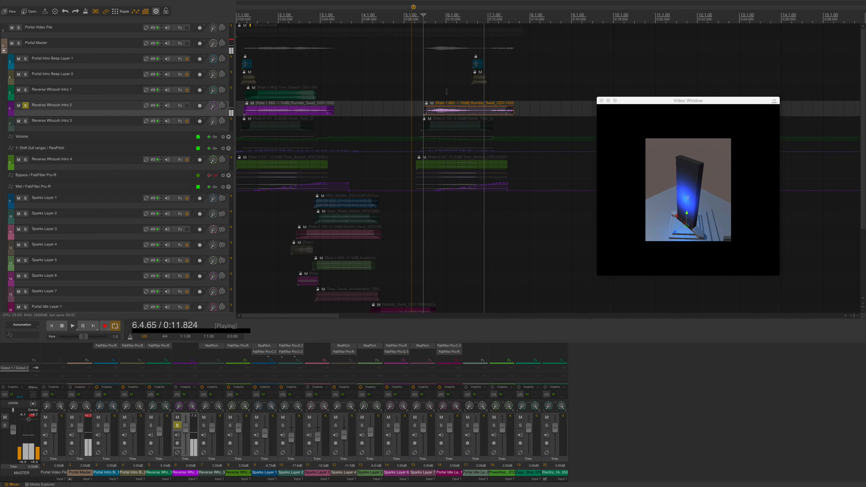
pyautogui.press('space')
# Split the closing items at 6.4.08 and move the Reverse Whoosh Intro 2 tail about one beat earlier, overlapping its first part
pyautogui.press('s')
pyautogui.click(487, 111)
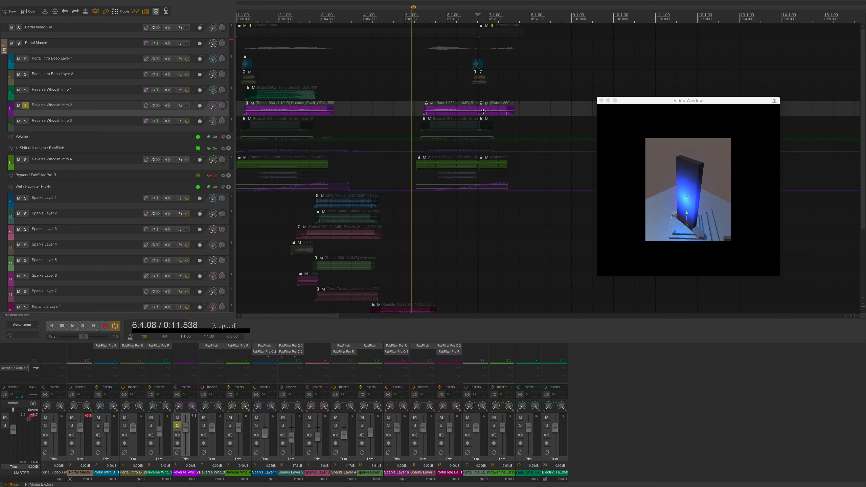
pyautogui.moveTo(496, 110); pyautogui.dragTo(484, 111)
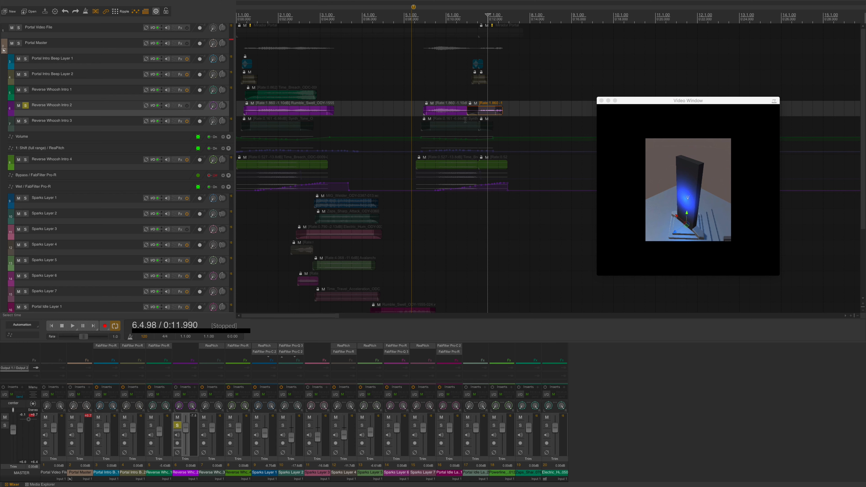
# Play the closing section from the marker, comparing the full mix with Reverse Whoosh Intro 2 in solo
pyautogui.press('F6')
pyautogui.click(413, 8)
pyautogui.press('space')
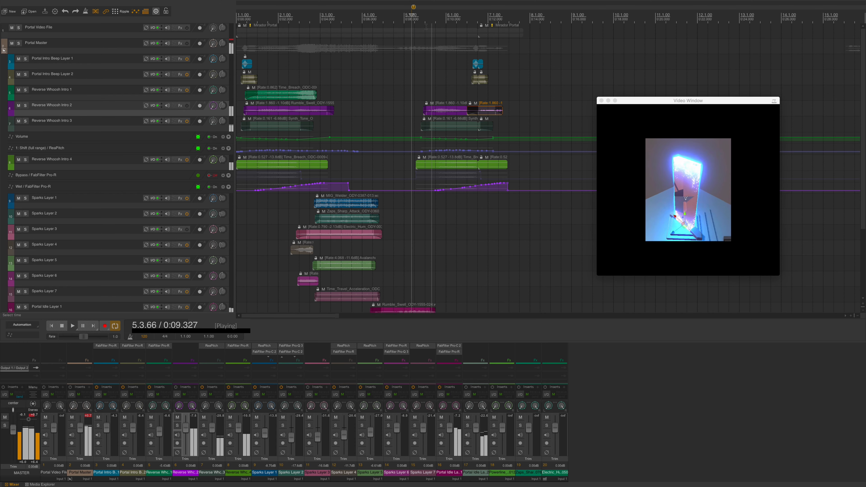
pyautogui.press('F6')
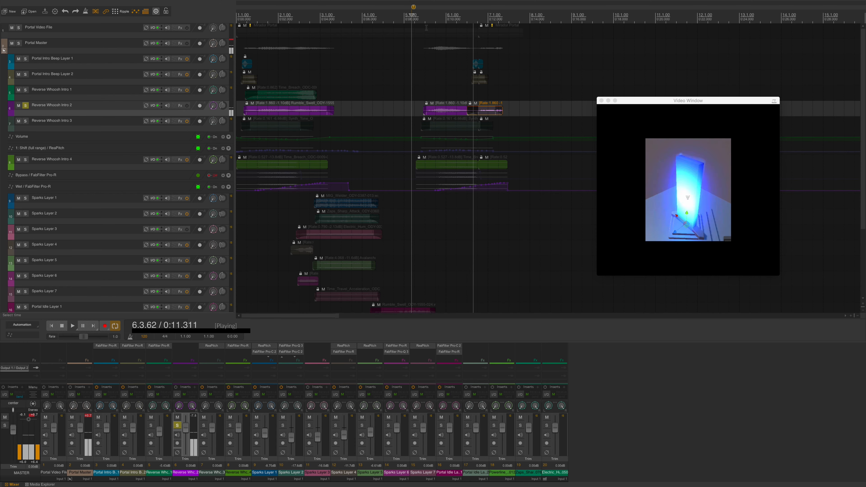
pyautogui.press('F6')
pyautogui.press('space')
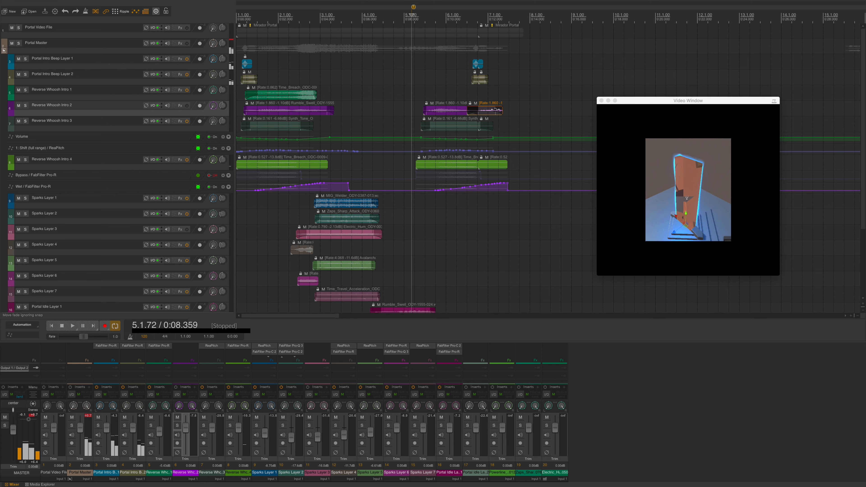
# Readjust the split tail of Reverse Whoosh Intro 2 for a shorter overlap with its first part, and play the closing section
pyautogui.moveTo(498, 108); pyautogui.dragTo(469, 134)
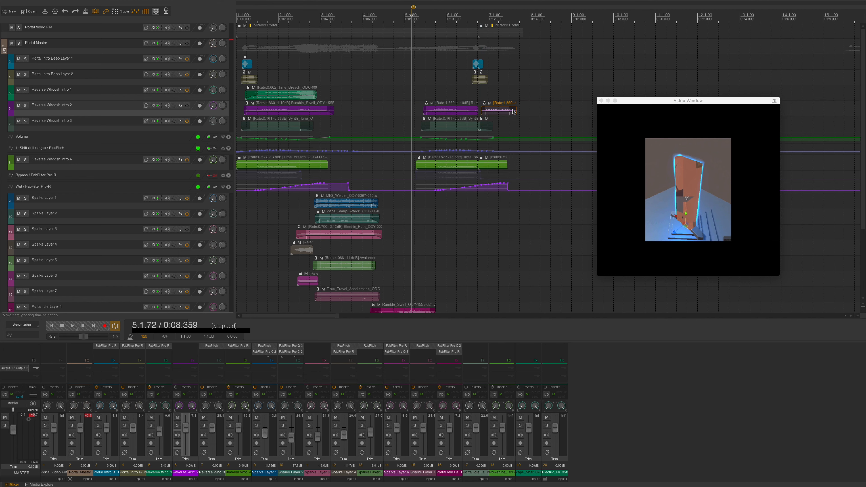
pyautogui.moveTo(504, 109); pyautogui.dragTo(485, 111)
pyautogui.click(419, 35)
pyautogui.press('space')
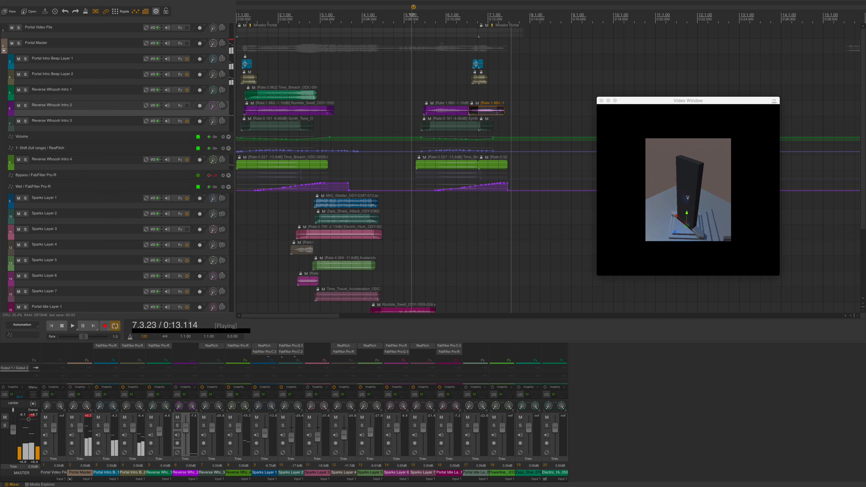
pyautogui.press('space')
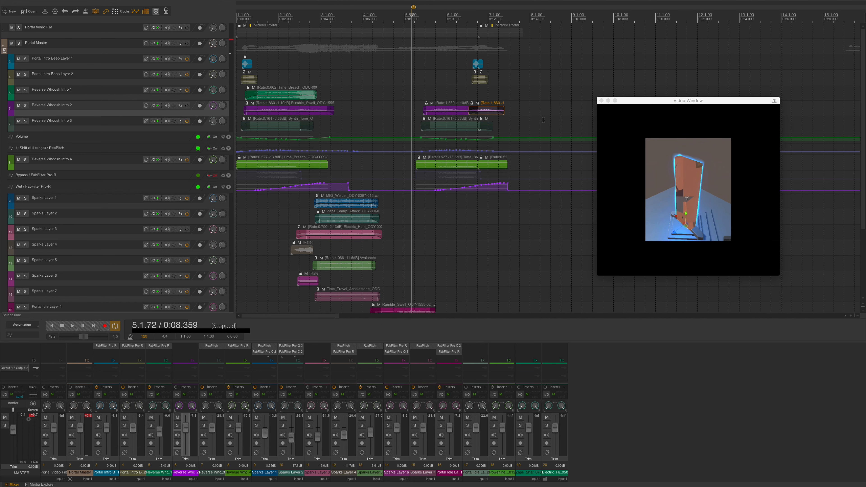
# Listen to the copied Reverse Whoosh Intro 3 item in solo and delete both of its split pieces
pyautogui.click(444, 128)
pyautogui.press('space')
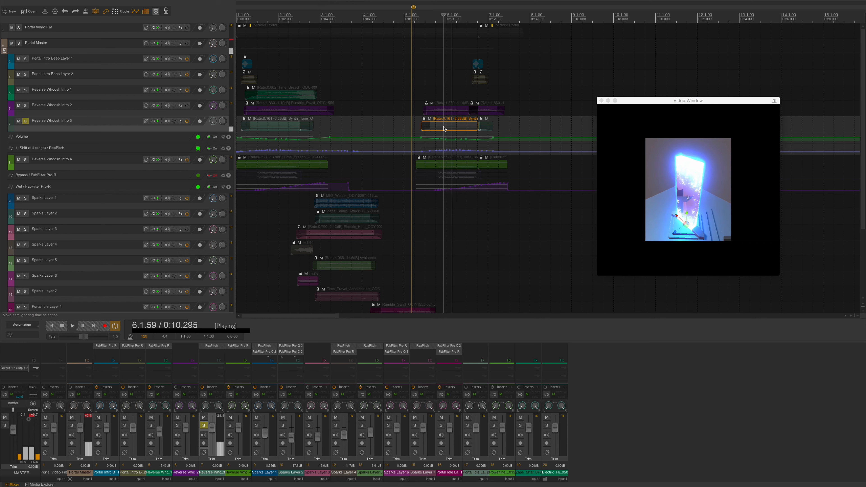
pyautogui.press('space')
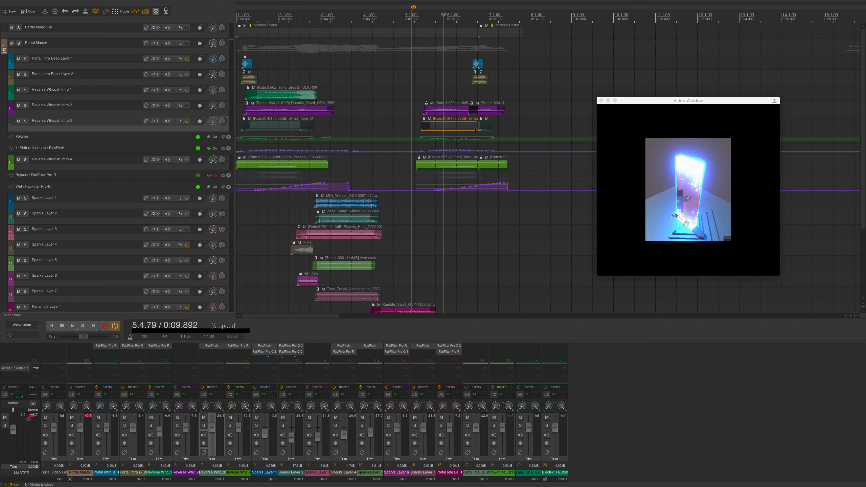
pyautogui.moveTo(500, 127); pyautogui.dragTo(428, 129)
pyautogui.press('Delete')
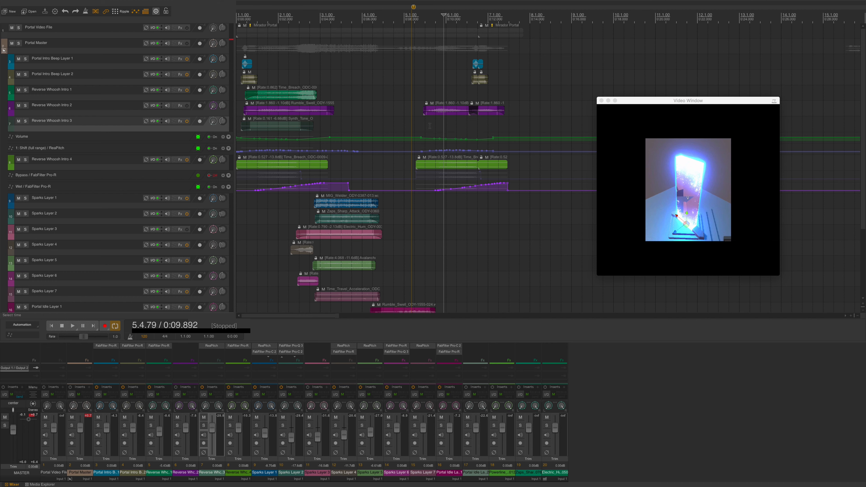
# Listen to the copied Reverse Whoosh Intro 4 in solo and move its two pieces slightly earlier, starting at the marker near 5.1.72
pyautogui.click(450, 92)
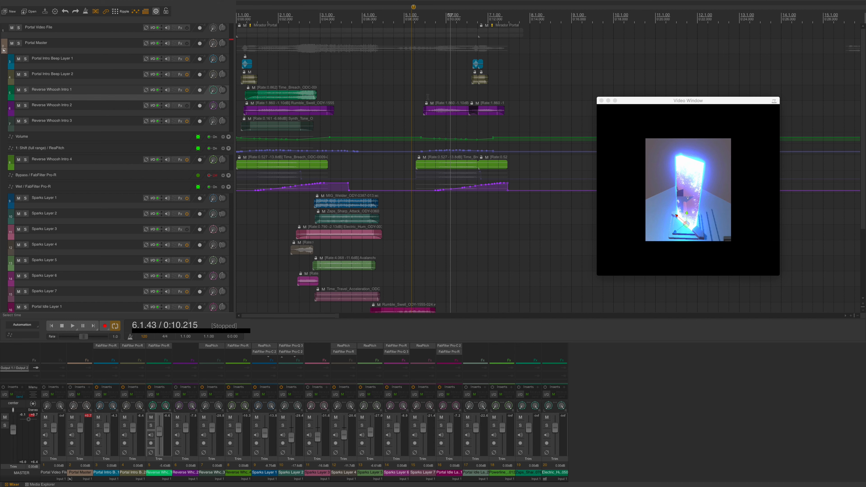
pyautogui.click(428, 165)
pyautogui.press('F6')
pyautogui.press('space')
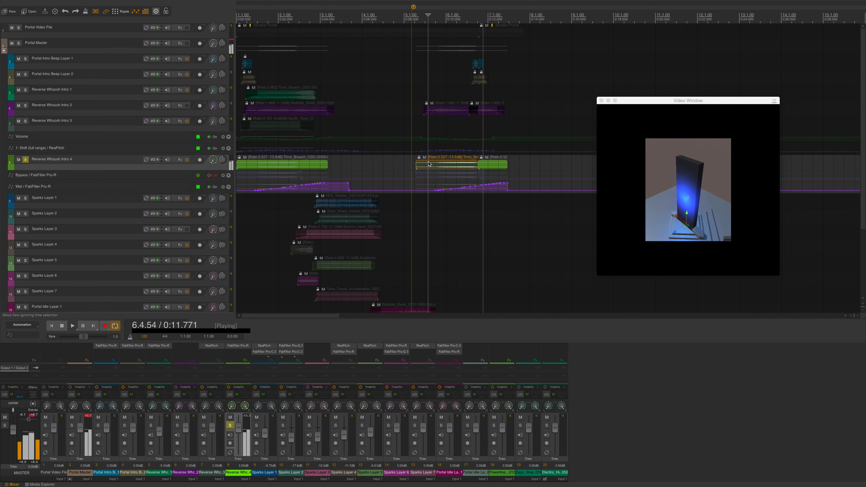
pyautogui.press('space')
pyautogui.press('F6')
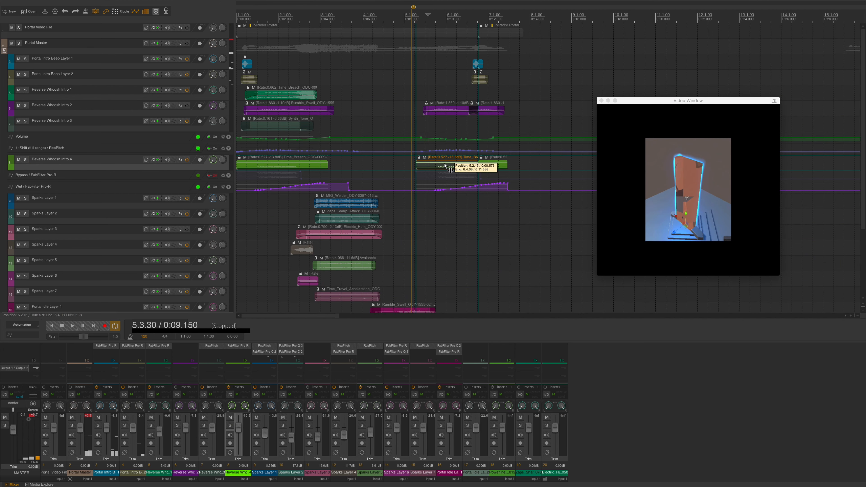
pyautogui.moveTo(444, 164); pyautogui.dragTo(480, 166)
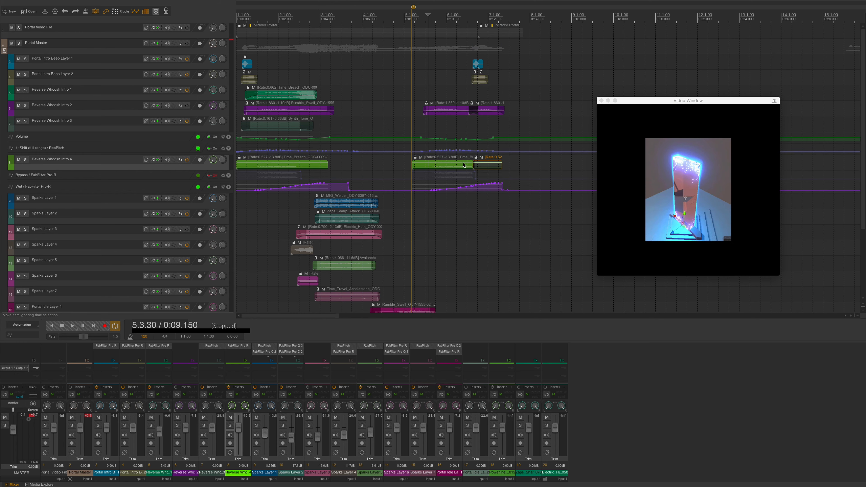
# Audition the Time Breach energy sounds 074, 078 and 086 from The Odyssey Collection for the Reverse Whoosh Intro 1 track
pyautogui.scroll(-5, 460, 166)
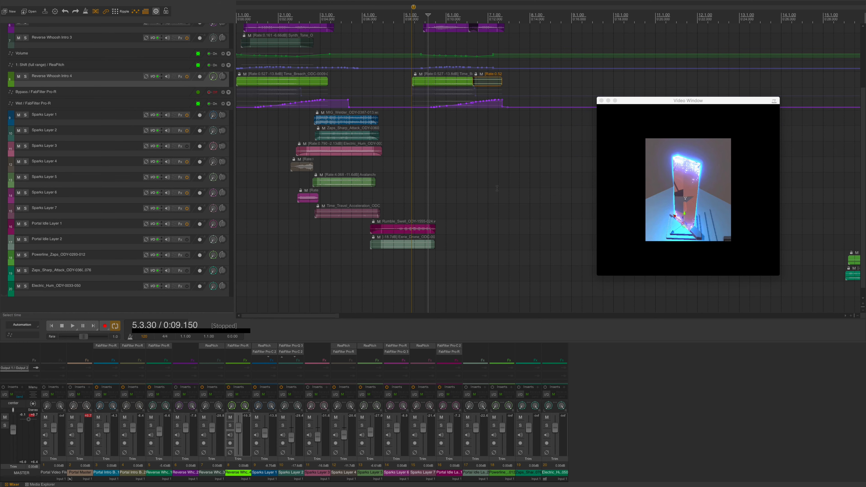
pyautogui.scroll(5, 465, 151)
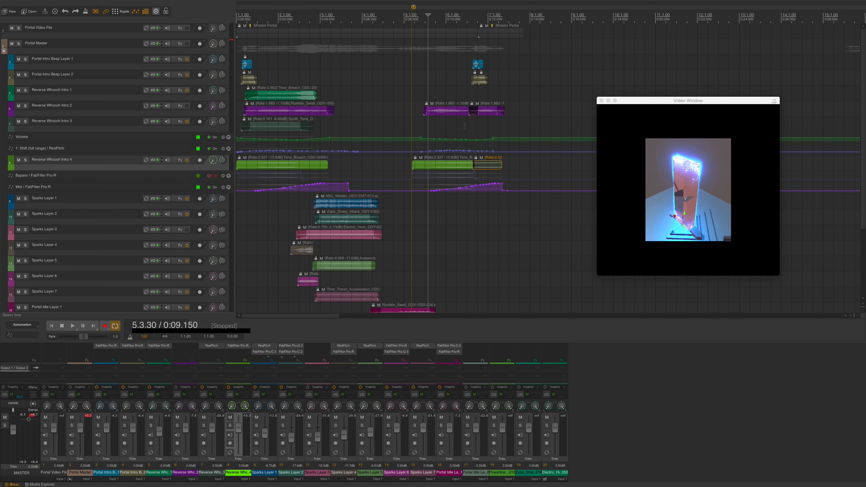
pyautogui.click(324, 93)
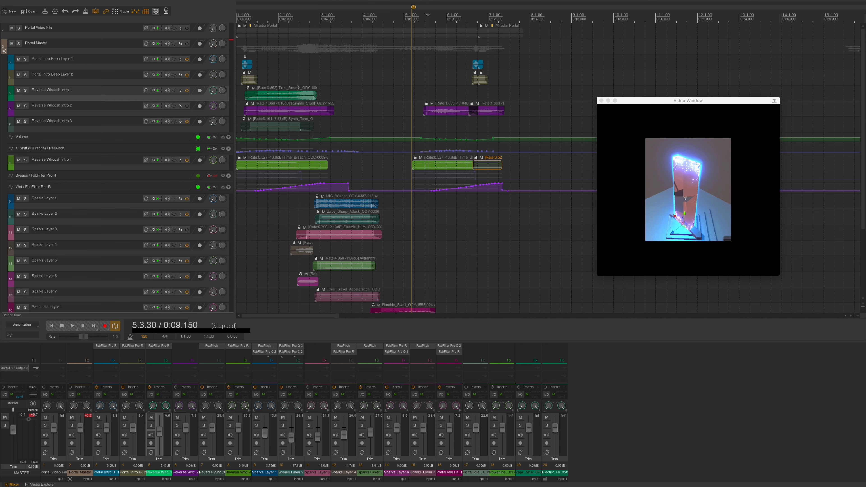
pyautogui.press('super+alt+x')
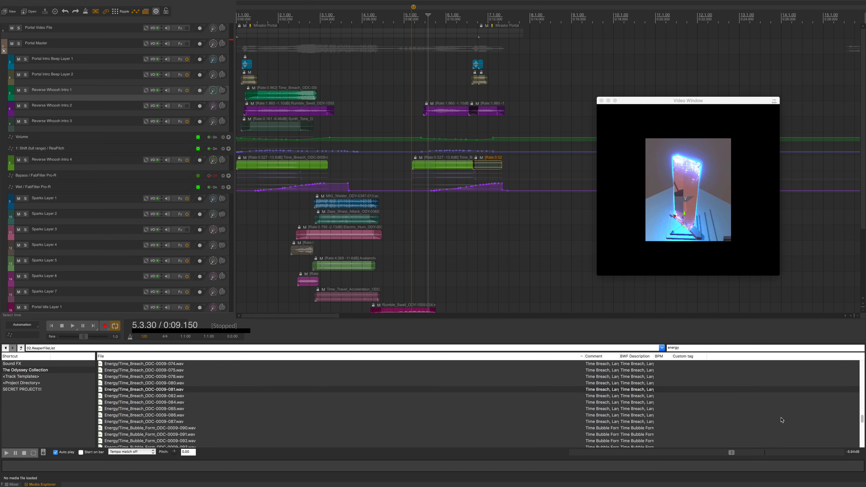
pyautogui.scroll(1, 192, 381)
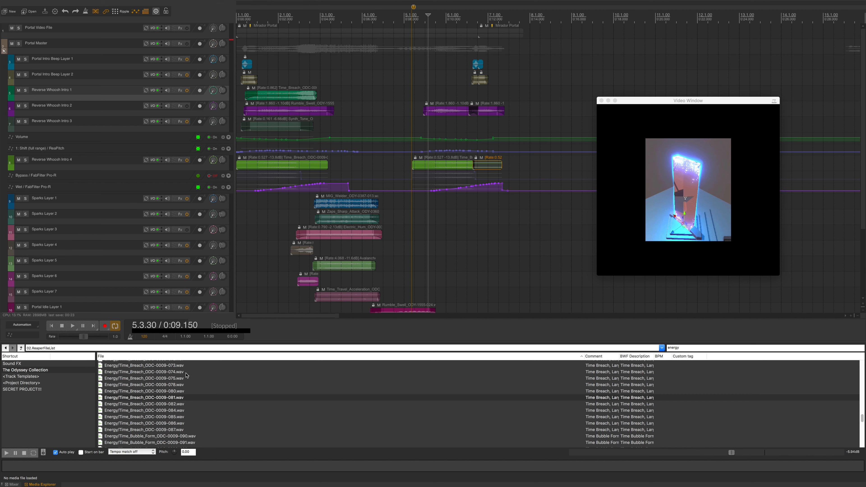
pyautogui.click(186, 375)
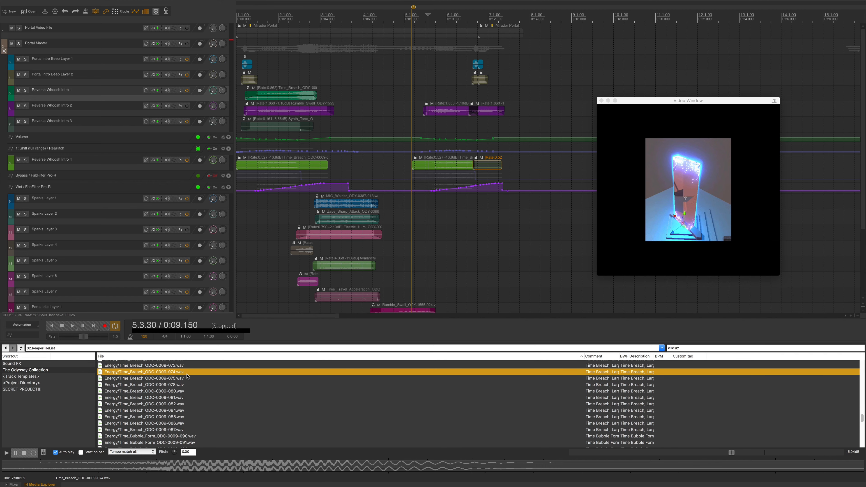
pyautogui.click(182, 388)
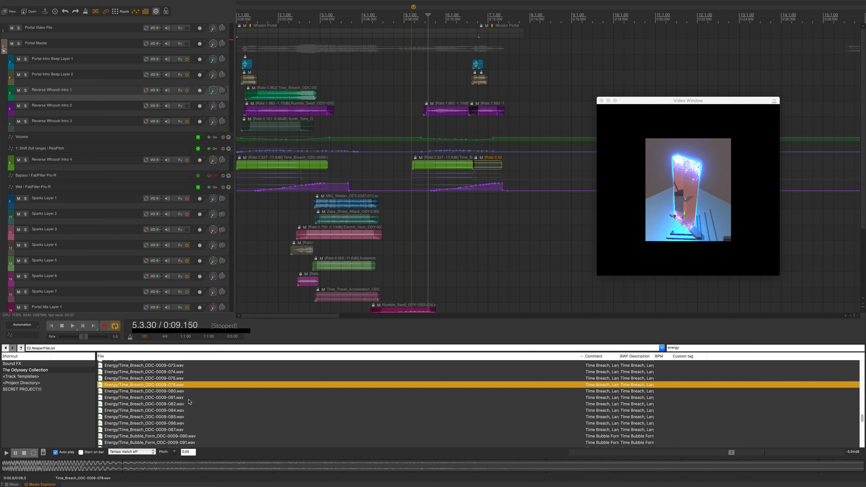
pyautogui.click(193, 423)
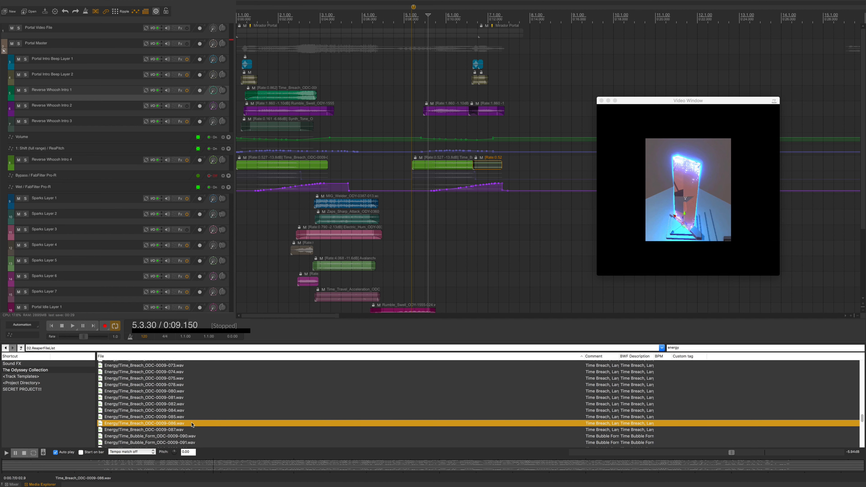
# Preview Time_Breach_ODC-0009-067.wav and place it on the Reverse Whoosh Intro 1 track, starting at the closing marker near 5.1.72
pyautogui.scroll(3, 190, 399)
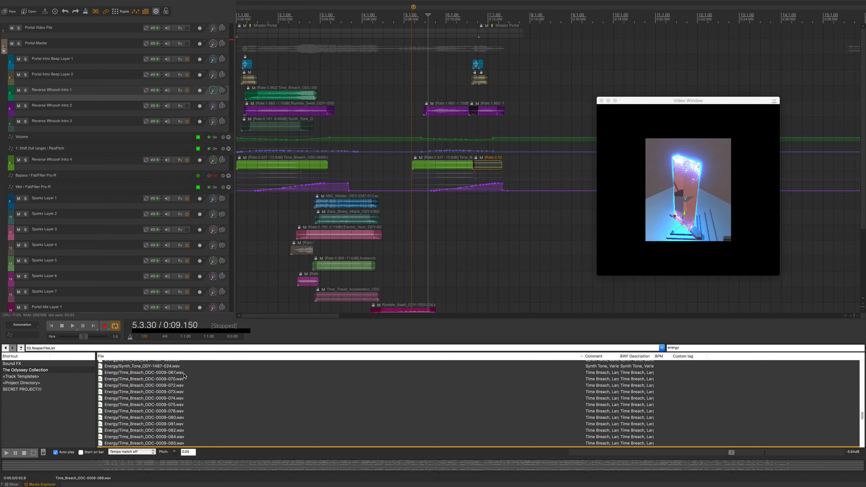
pyautogui.click(183, 373)
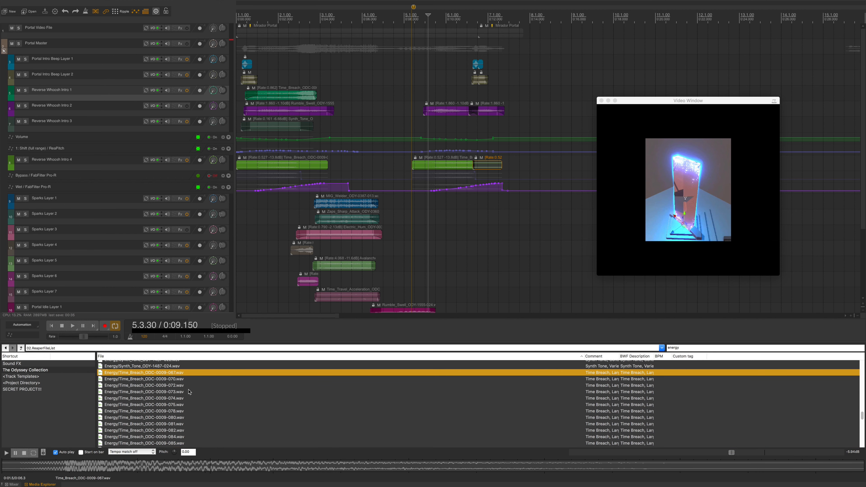
pyautogui.moveTo(180, 374); pyautogui.dragTo(458, 106)
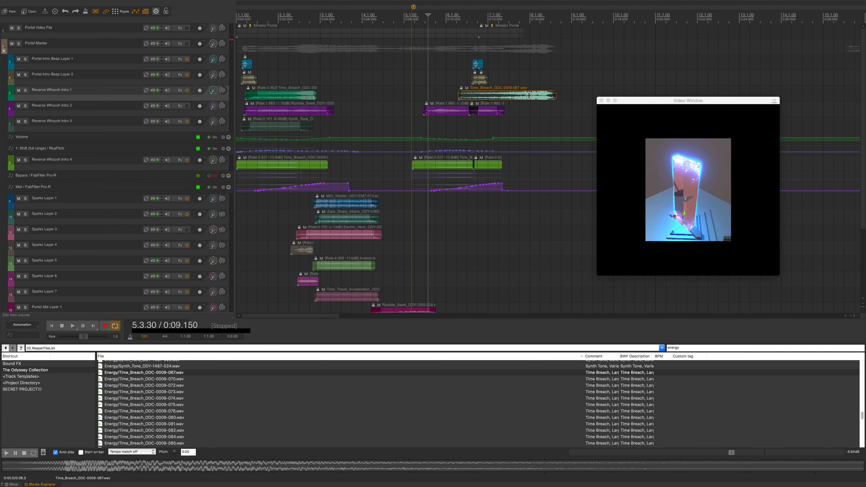
pyautogui.moveTo(533, 98); pyautogui.dragTo(487, 98)
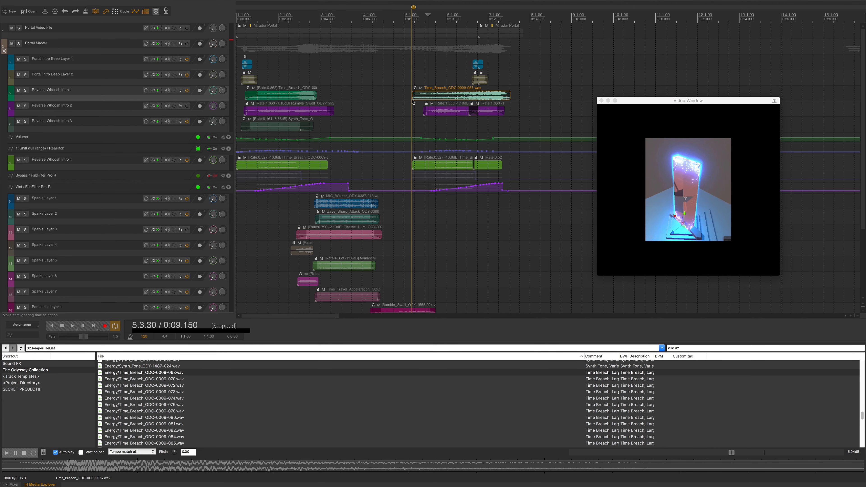
# Trim the start and end of the new Time Breach item and play the closing section
pyautogui.moveTo(412, 100); pyautogui.dragTo(456, 96)
pyautogui.moveTo(418, 100); pyautogui.dragTo(424, 101)
pyautogui.moveTo(507, 100); pyautogui.dragTo(485, 95)
pyautogui.press('space')
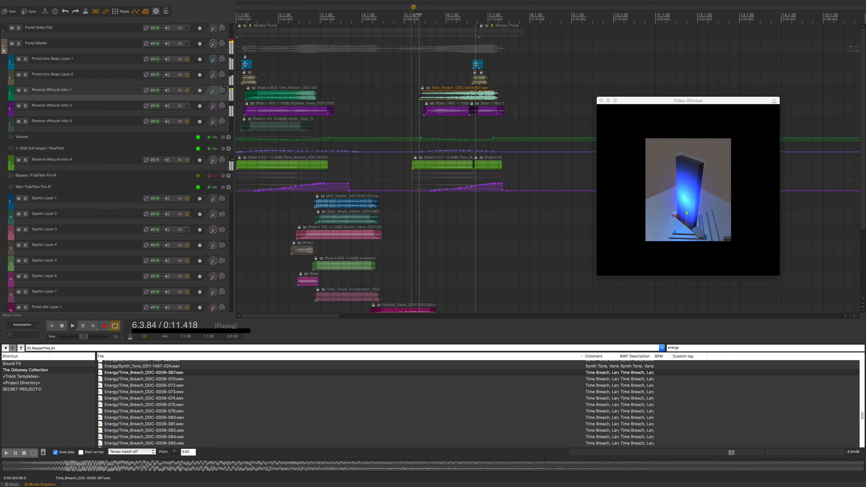
pyautogui.press('space')
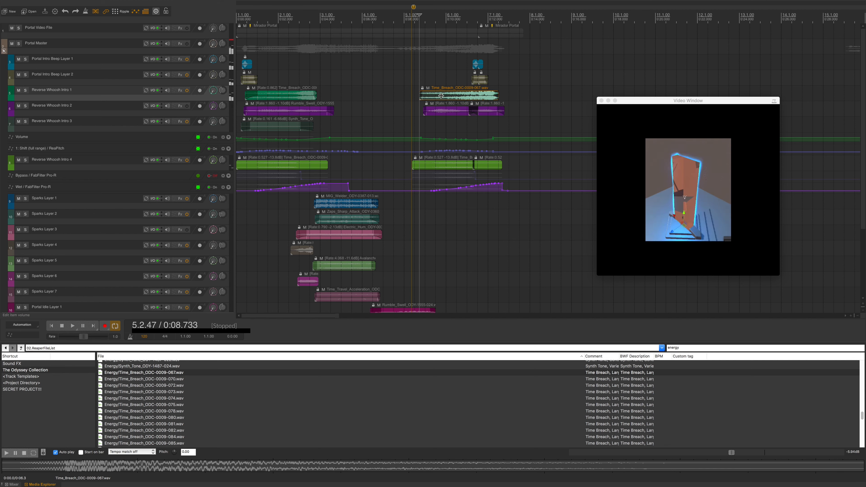
# Move the trimmed Time Breach item earlier to start at the marker near 5.1.72 and shorten its end slightly
pyautogui.moveTo(452, 96); pyautogui.dragTo(425, 97)
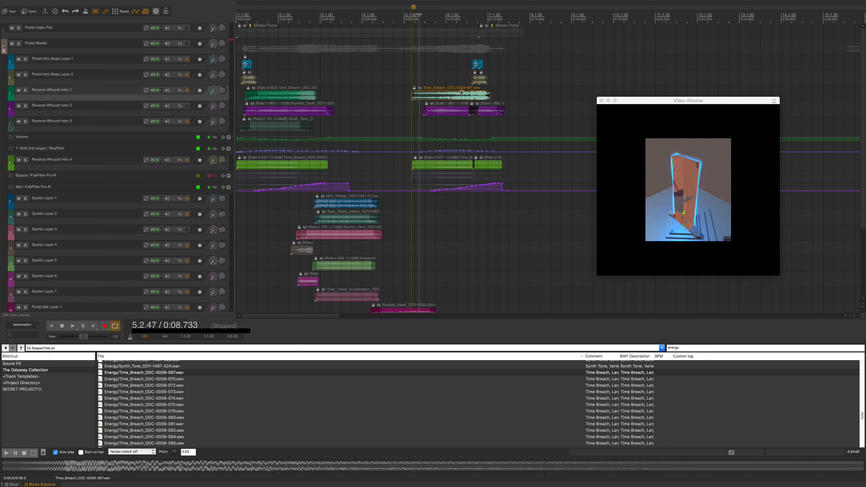
pyautogui.moveTo(488, 97); pyautogui.dragTo(485, 93)
# Play the closing section from the marker and time-compress the Time Breach item to a rate of 1.071
pyautogui.press('1')
pyautogui.press('space')
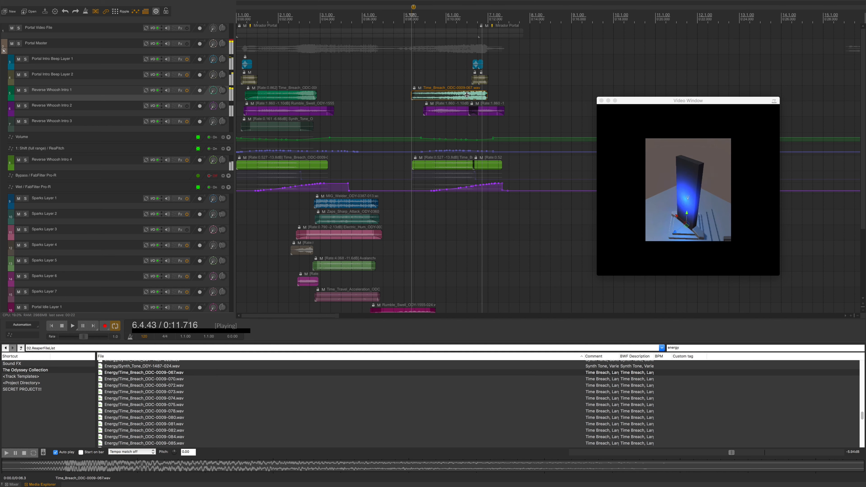
pyautogui.press('space')
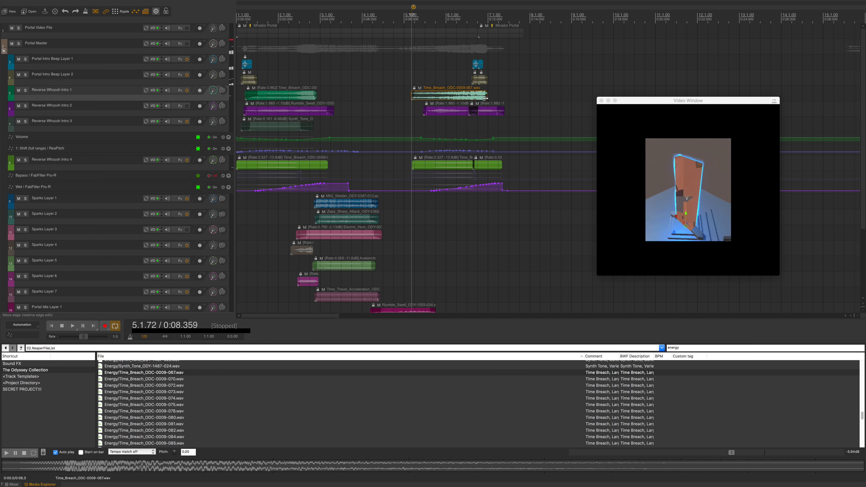
pyautogui.moveTo(485, 98); pyautogui.dragTo(482, 99)
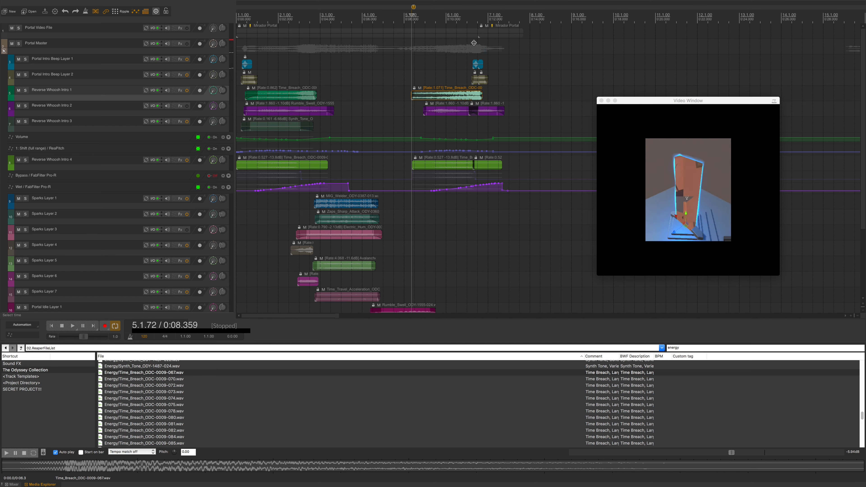